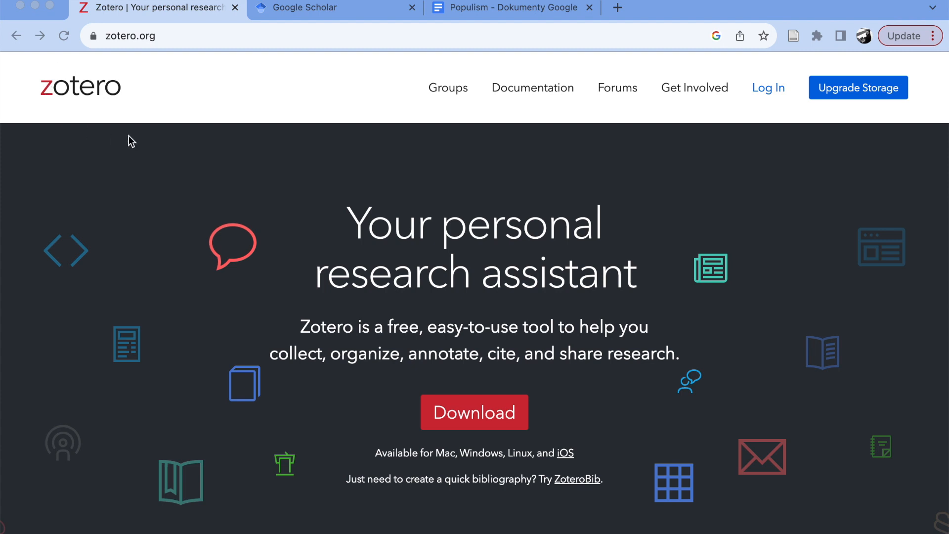
# Step: Save the zotero.org page to the populism collection with Zotero Connector and check the connector in the list of installed extensions
pyautogui.click(793, 37)
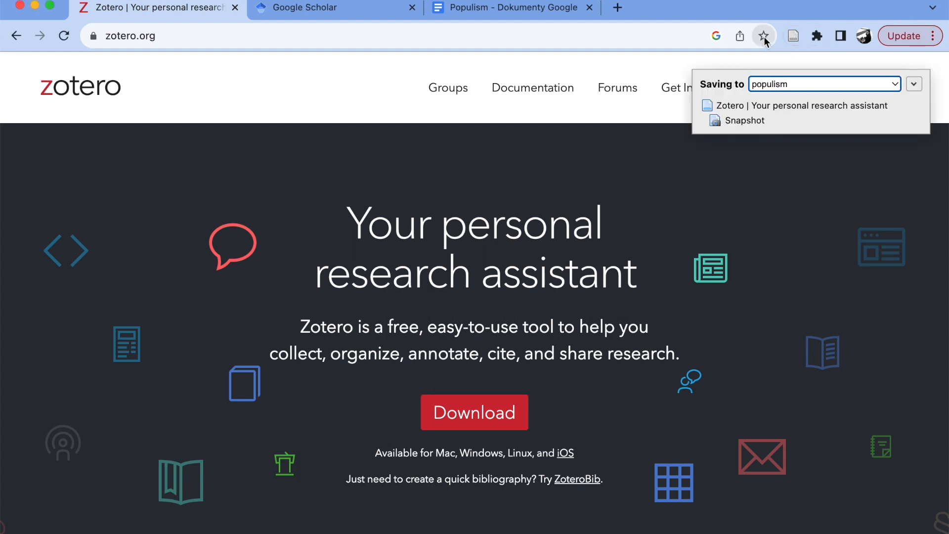
pyautogui.click(817, 37)
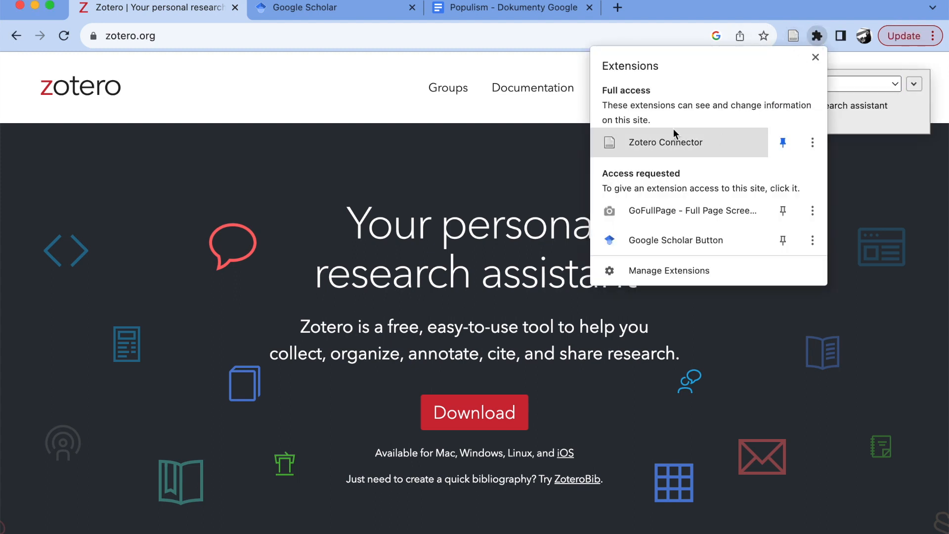
pyautogui.click(384, 67)
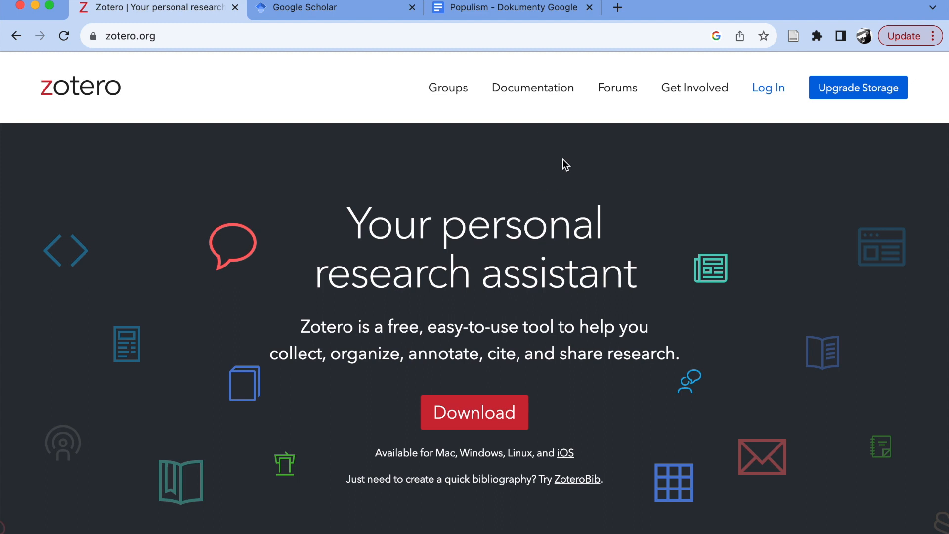
# Step: Switch to the Zotero desktop app, look through the items in My Library and return to the populism collection
pyautogui.moveTo(4, 336)
pyautogui.moveTo(5, 413)
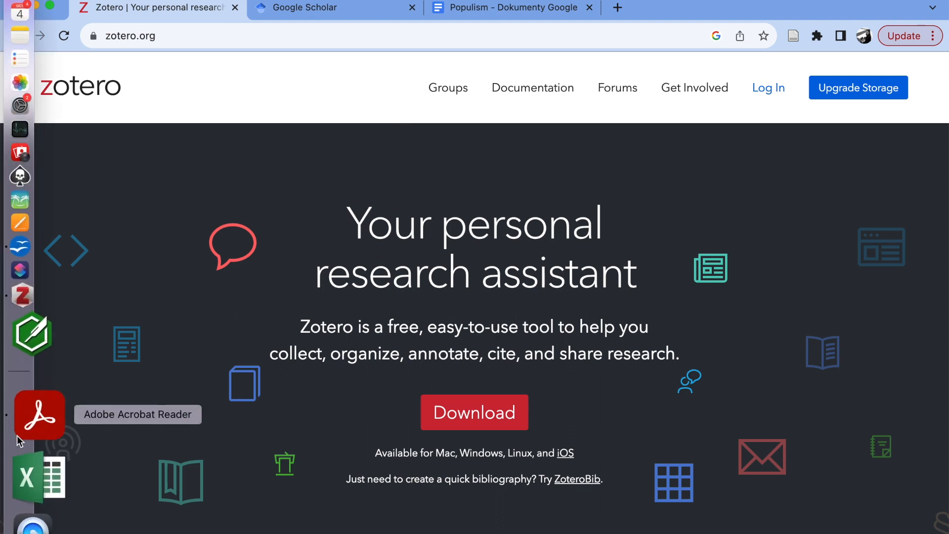
pyautogui.click(23, 370)
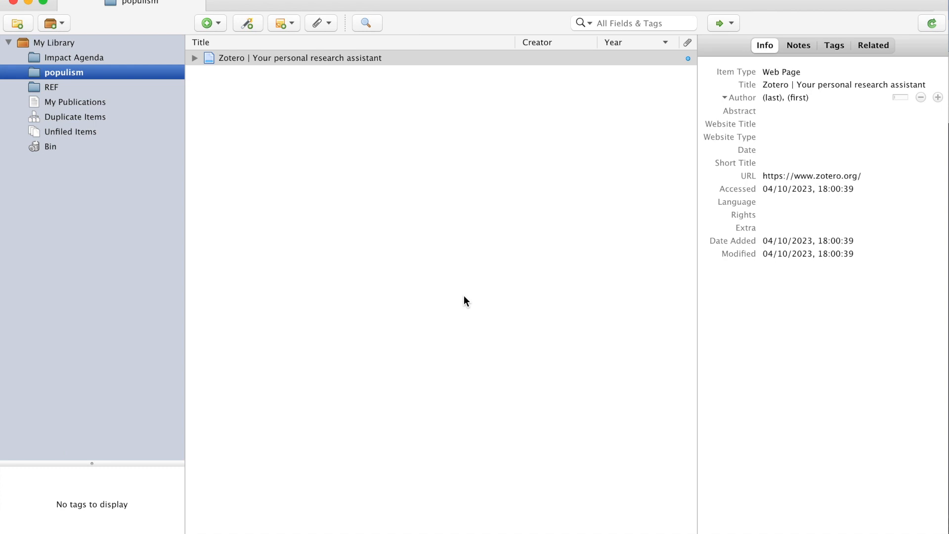
pyautogui.click(57, 42)
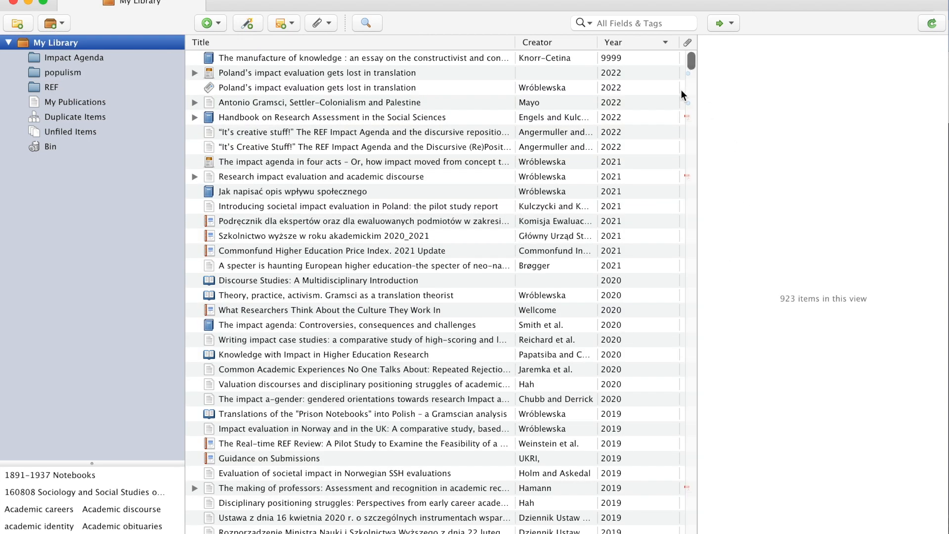
pyautogui.scroll(-20, 448, 343)
pyautogui.scroll(-15, 447, 341)
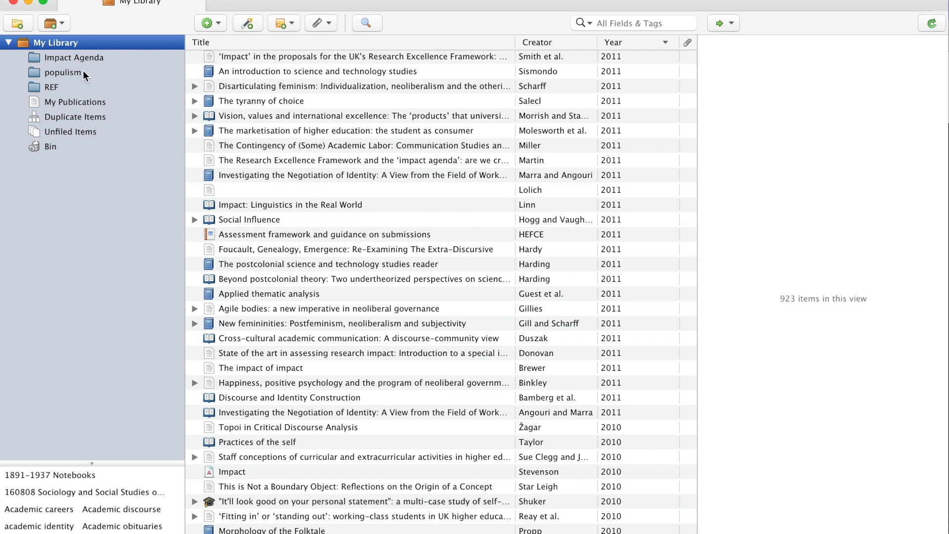
pyautogui.click(84, 75)
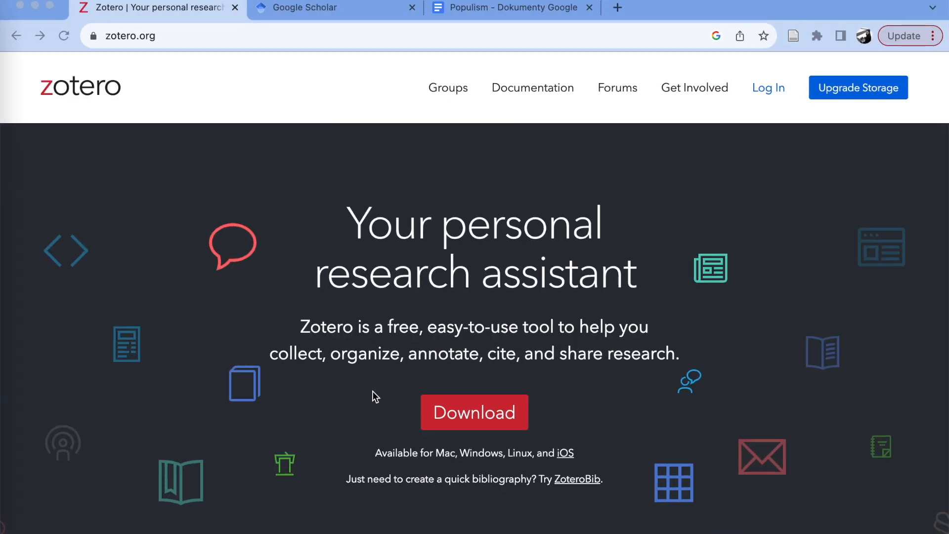
# Step: Return to the browser and search Google Scholar for "discourse populism"
pyautogui.click(373, 391)
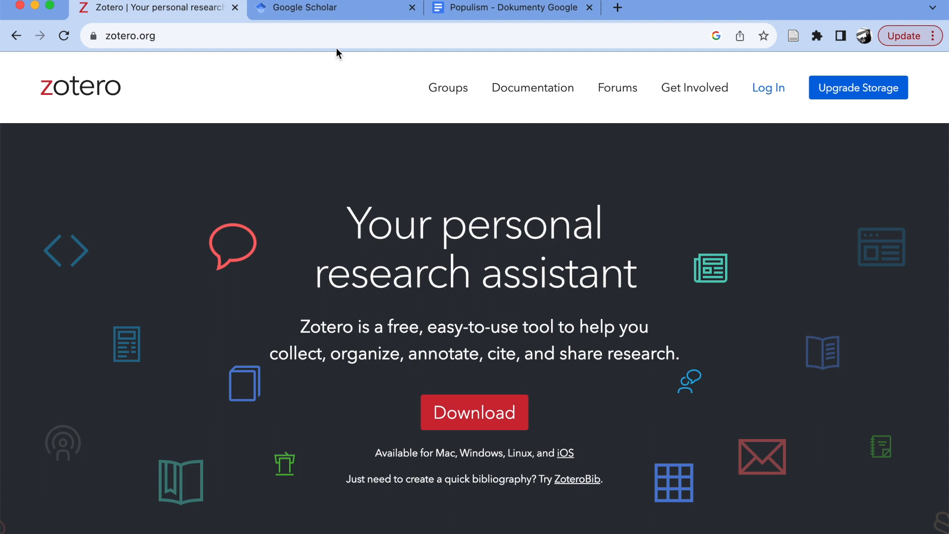
pyautogui.click(334, 13)
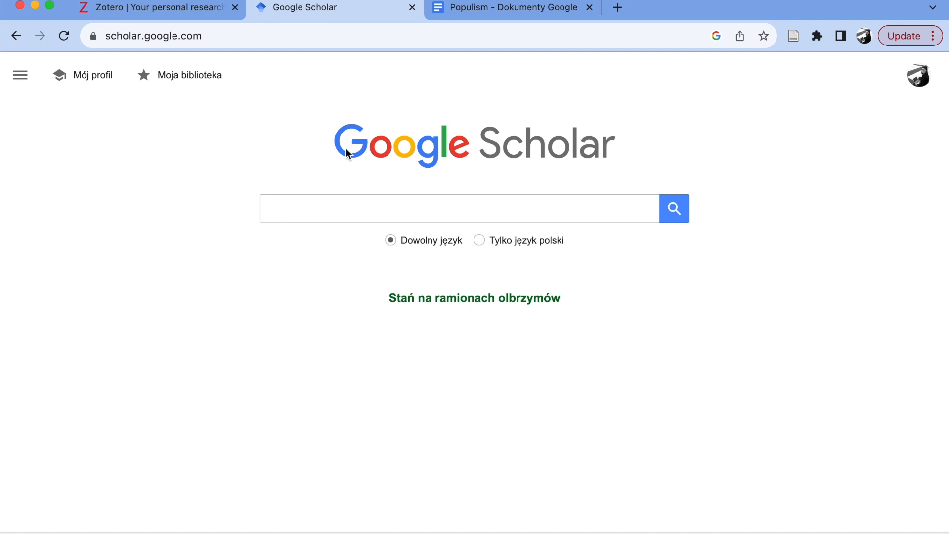
pyautogui.click(340, 203)
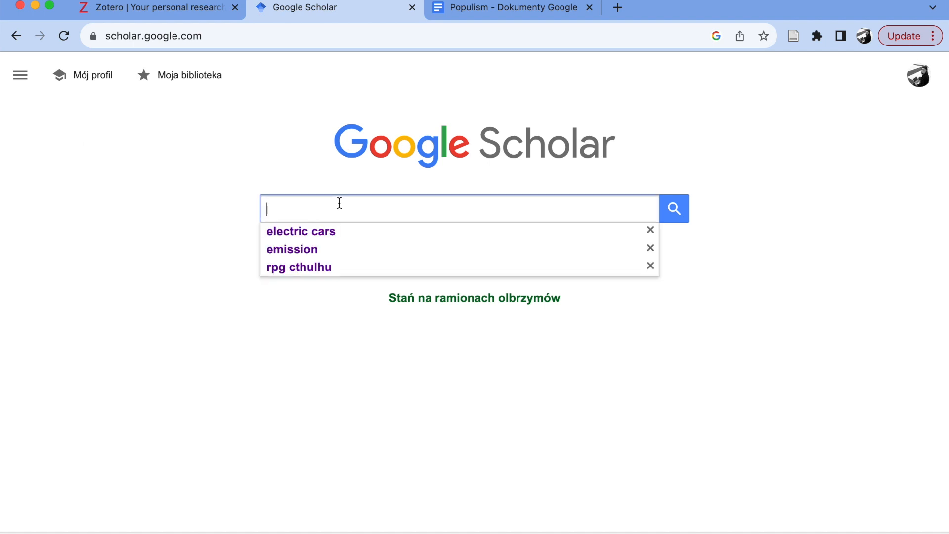
pyautogui.write('disco')
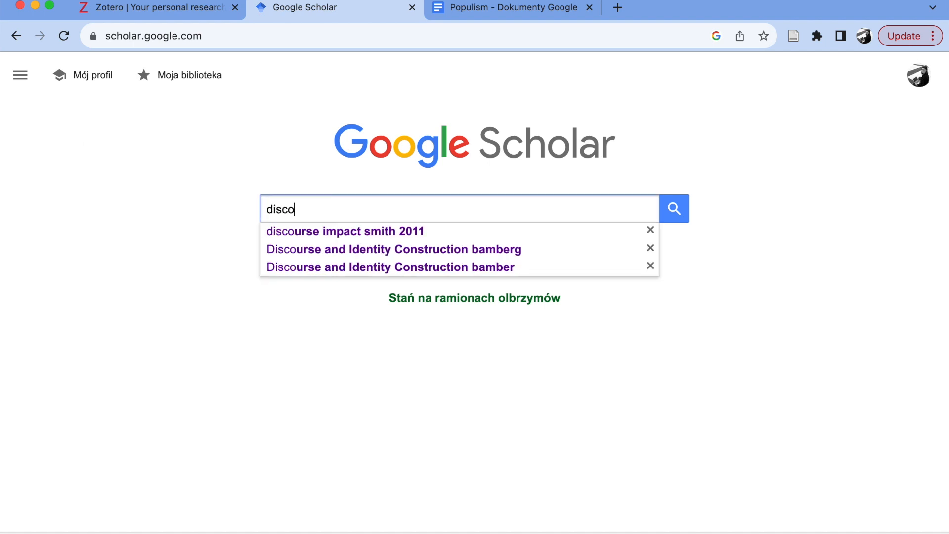
pyautogui.write('urse ')
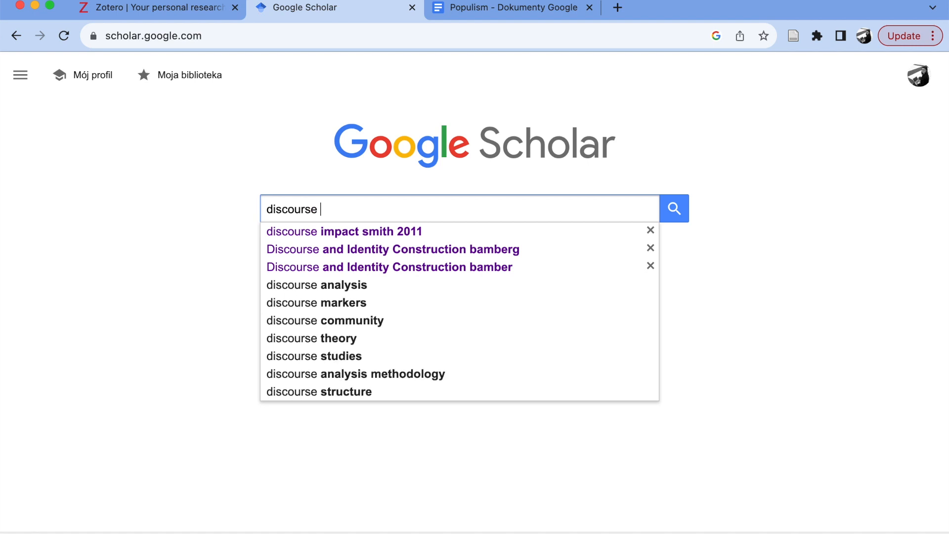
pyautogui.write('populism')
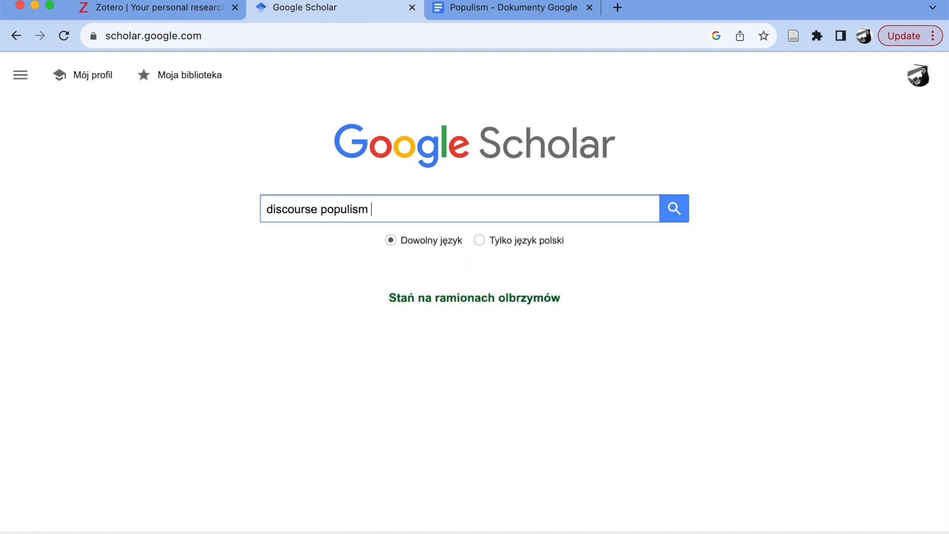
pyautogui.click(682, 217)
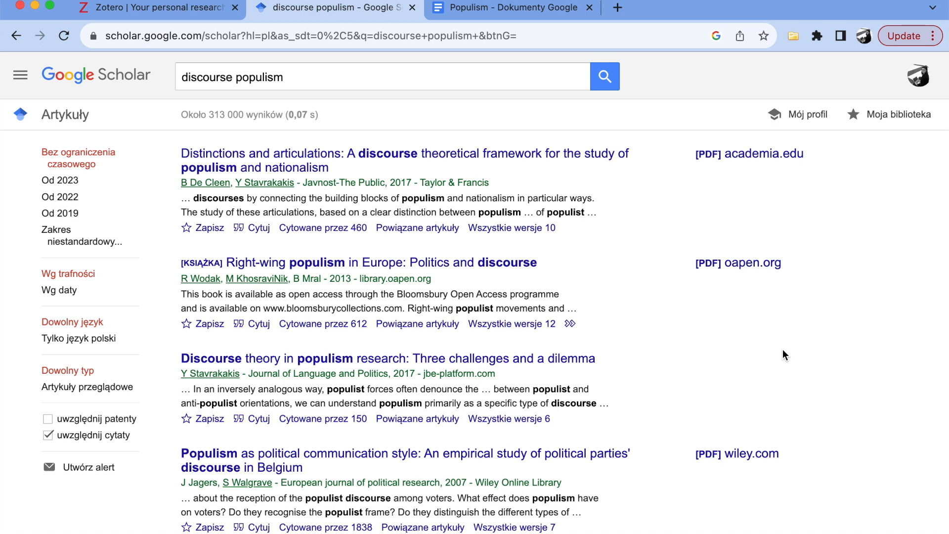
# Step: View the citation formats for "Right-wing populism in Europe: Politics and discourse", highlight the APA reference and close the citation window
pyautogui.click(259, 325)
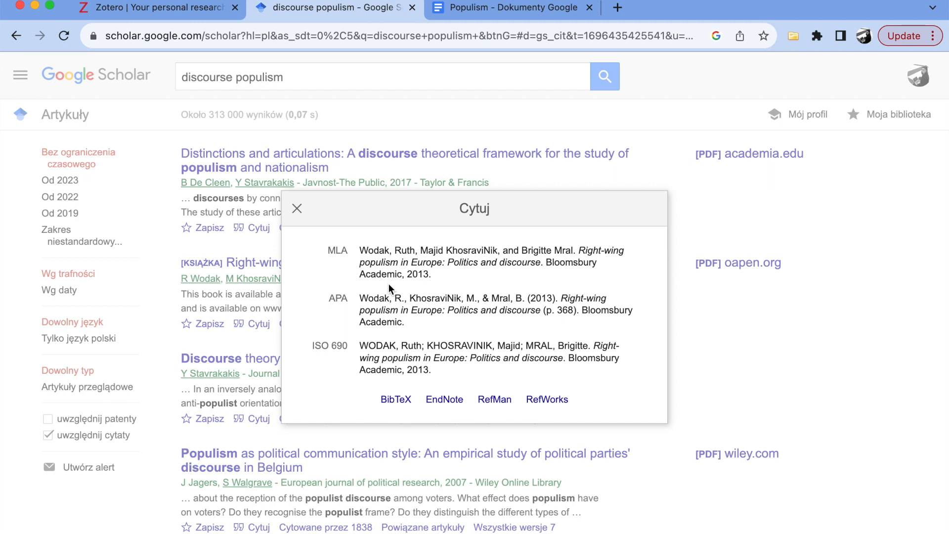
pyautogui.tripleClick(387, 298)
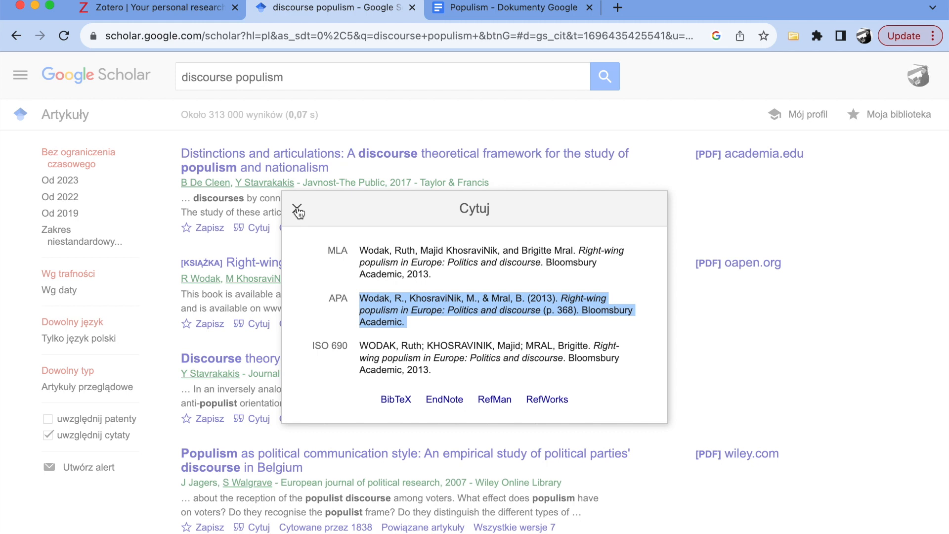
pyautogui.click(297, 209)
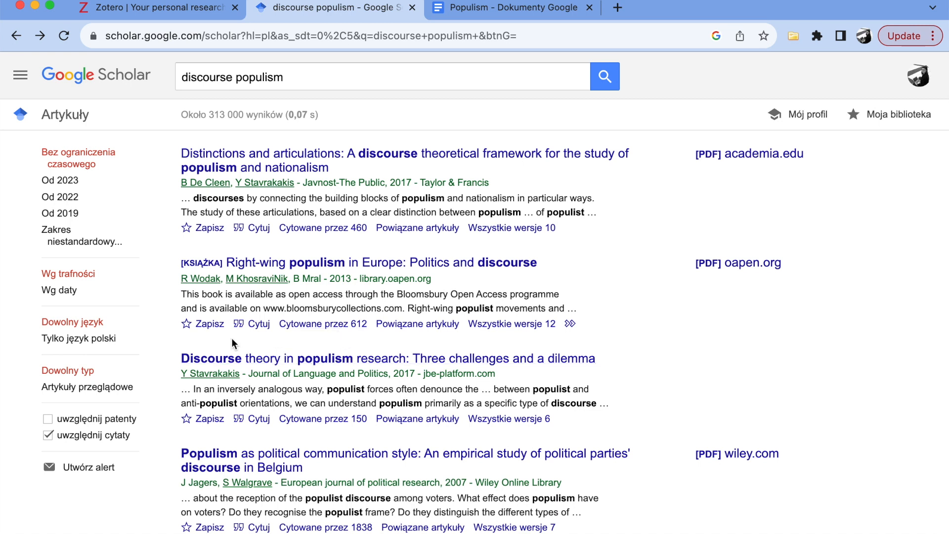
# Step: Export the citation of "Right-wing populism in Europe: Politics and discourse" as EndNote and approve importing it into Zotero
pyautogui.click(257, 325)
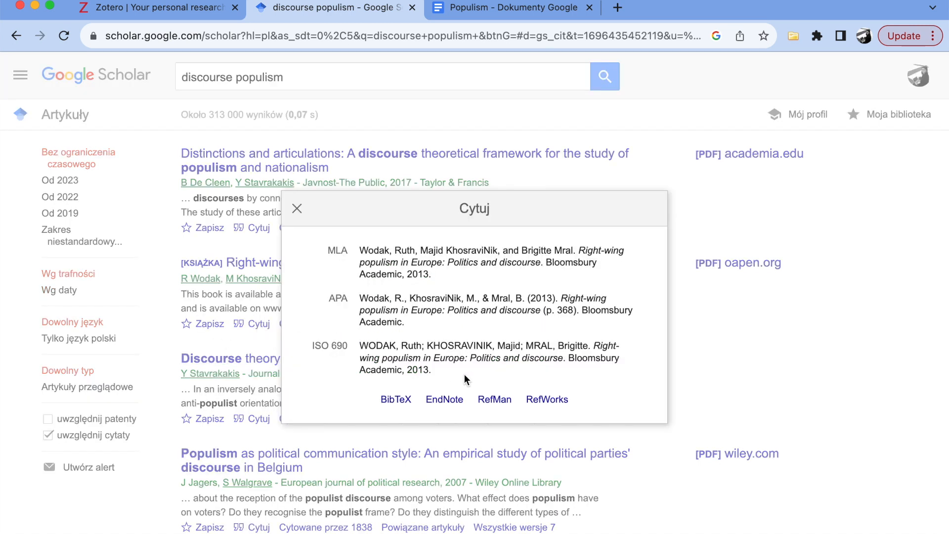
pyautogui.click(445, 407)
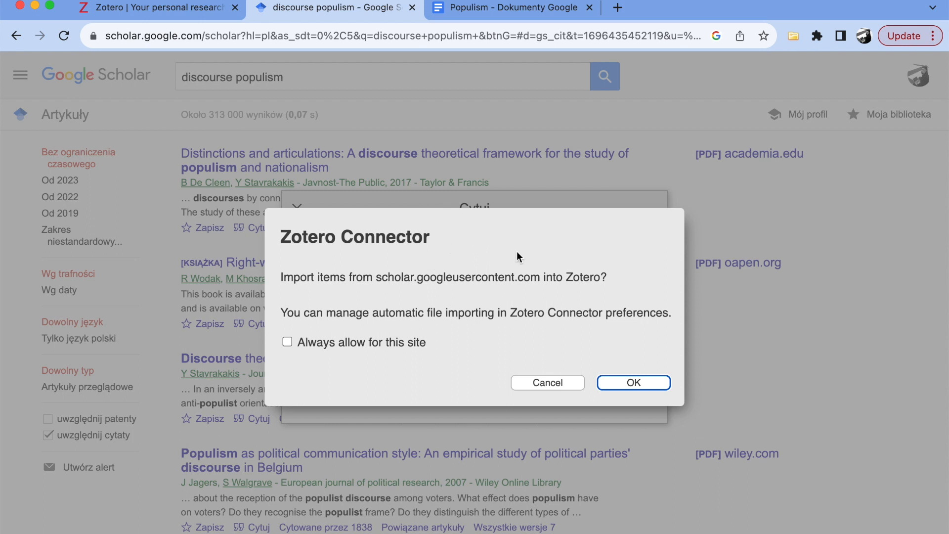
pyautogui.click(660, 381)
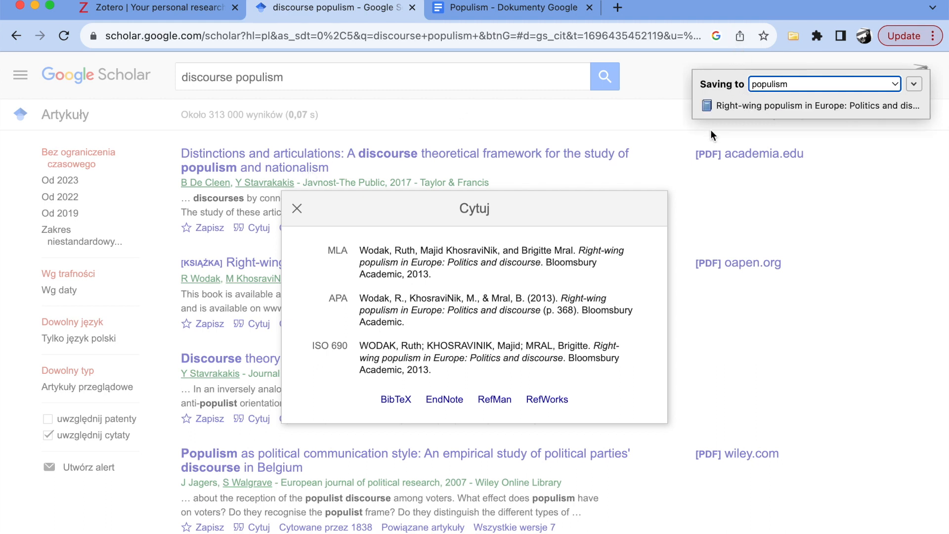
# Step: Switch to Zotero and examine the bibliographic details of the imported book in the populism collection
pyautogui.moveTo(2, 255)
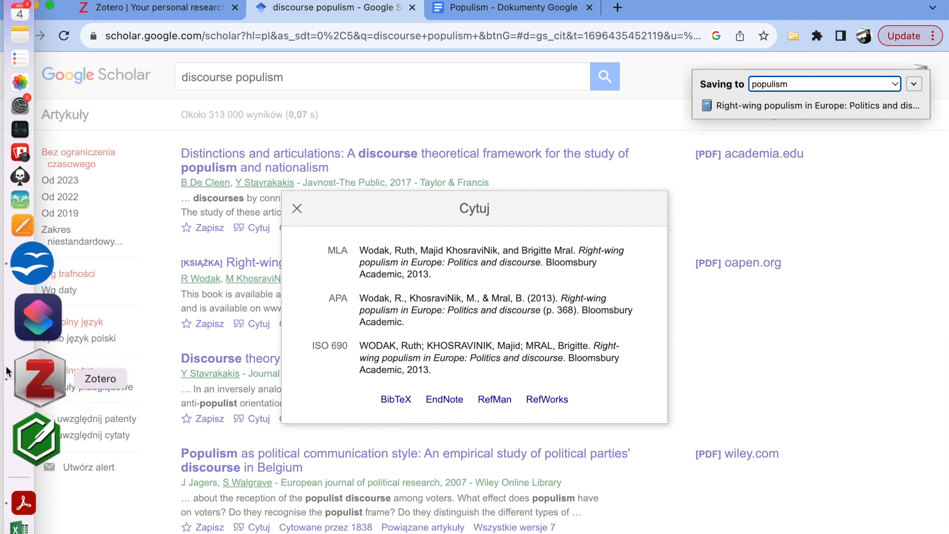
pyautogui.click(7, 371)
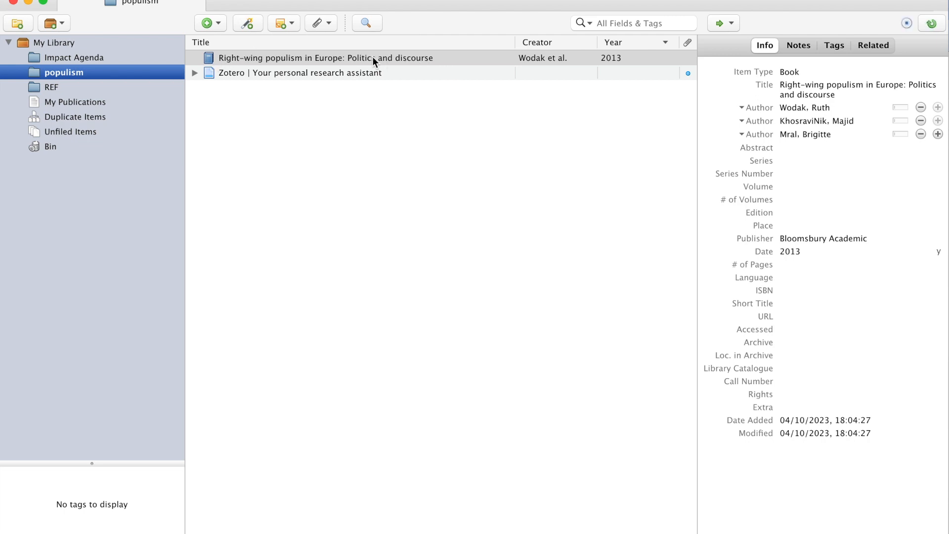
pyautogui.click(845, 107)
pyautogui.moveTo(697, 45); pyautogui.dragTo(947, 45)
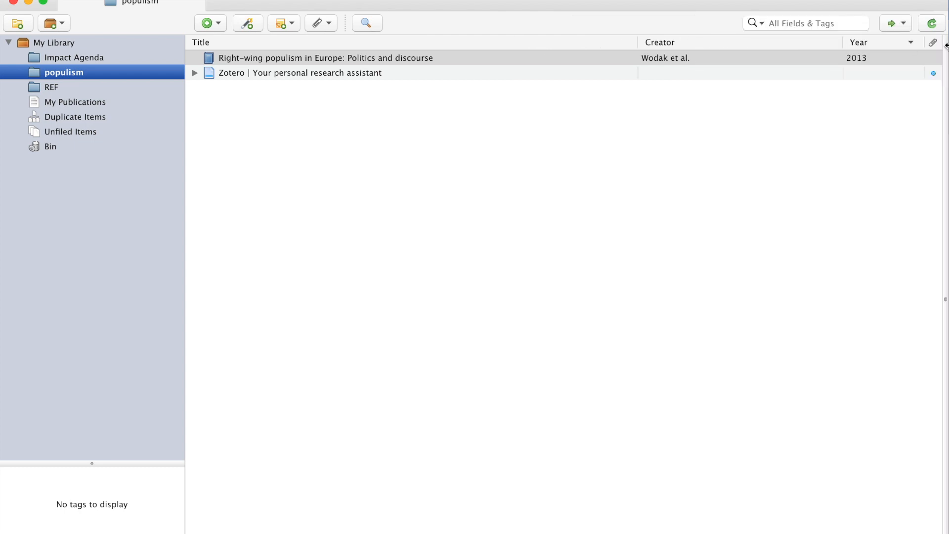
pyautogui.click(868, 59)
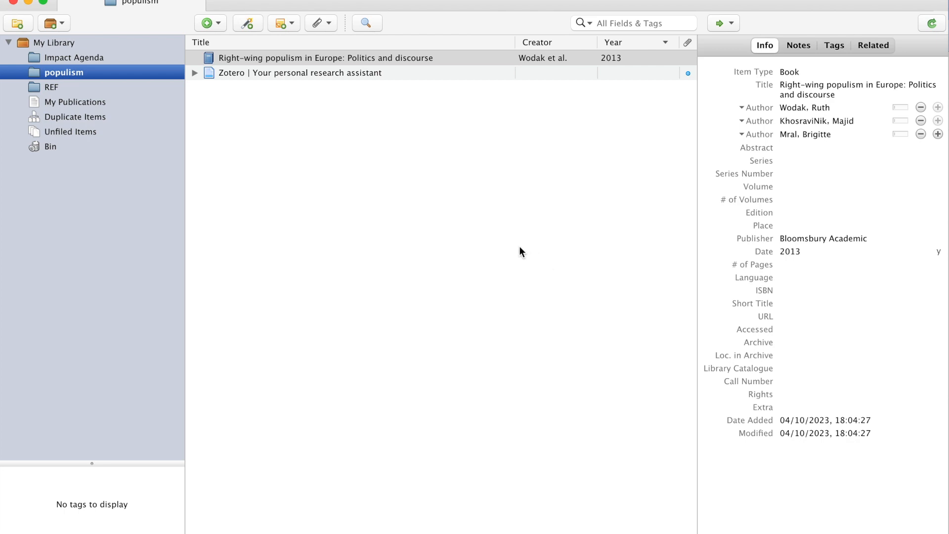
# Step: Create a Citations output for the right-wing populism book in American Psychological Association (APA) 7th edition style, copied to the clipboard
pyautogui.rightClick(361, 57)
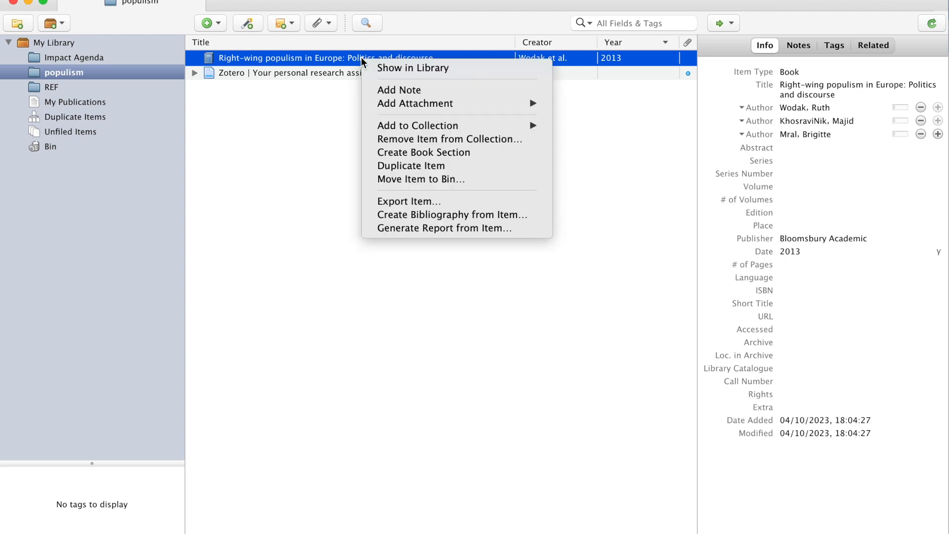
pyautogui.click(451, 213)
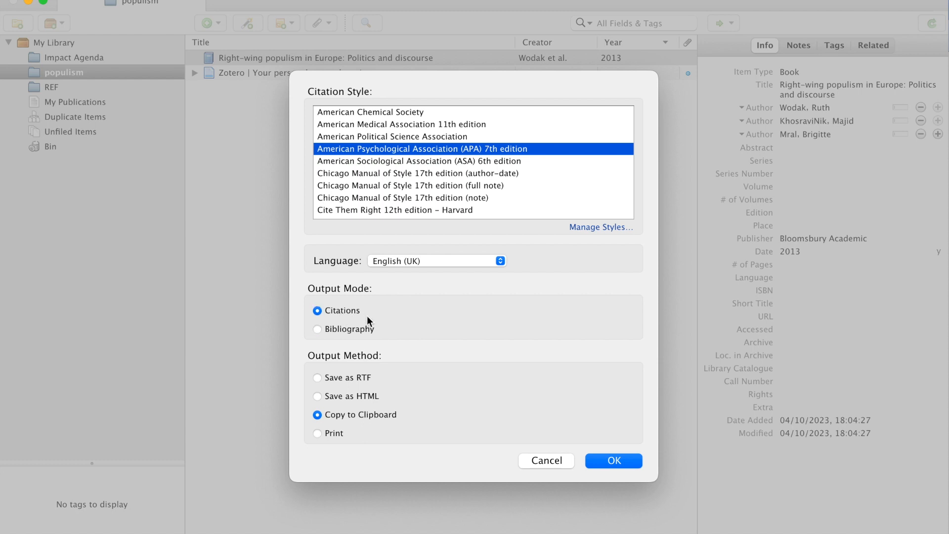
pyautogui.click(613, 458)
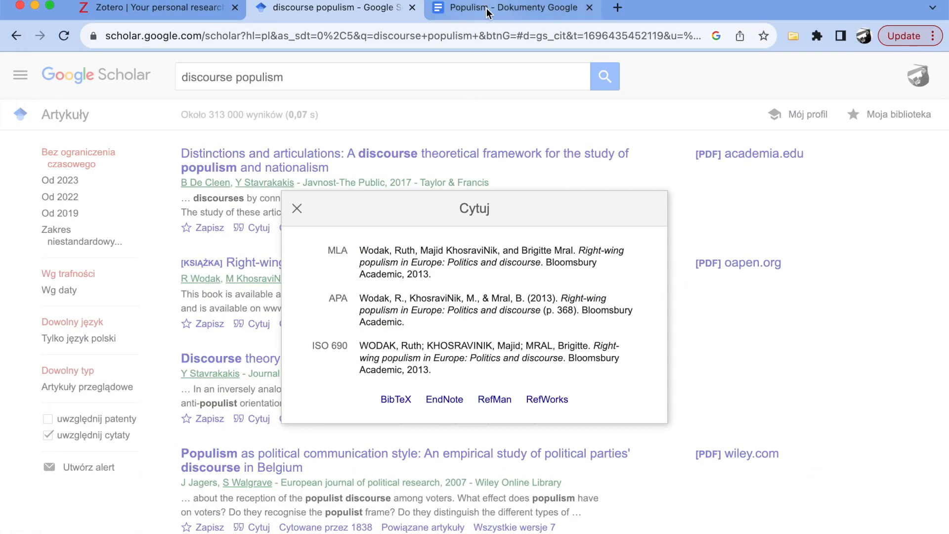
# Step: Insert the copied in-text citation in the Populism Google Docs document after "the public" and end the sentence with a full stop
pyautogui.click(487, 12)
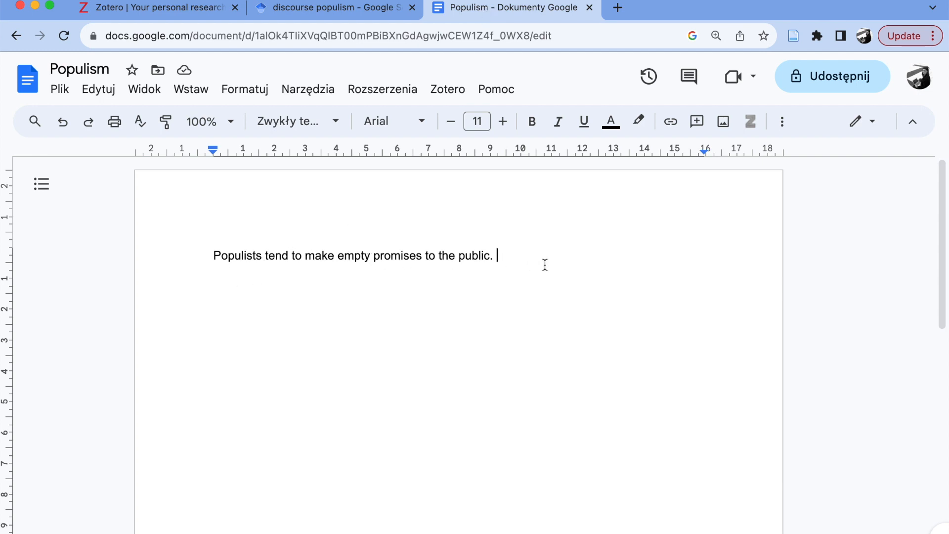
pyautogui.press('BackSpace')
pyautogui.rightClick(494, 256)
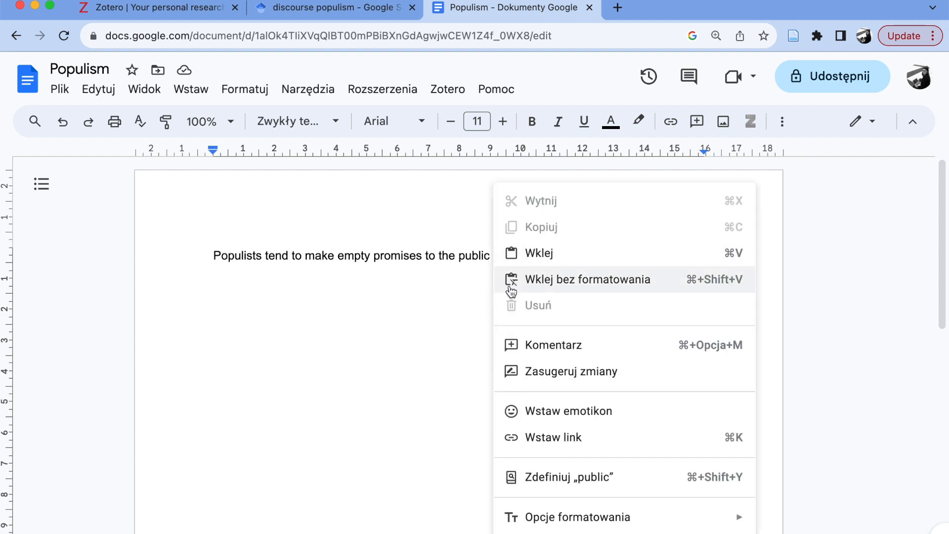
pyautogui.click(512, 253)
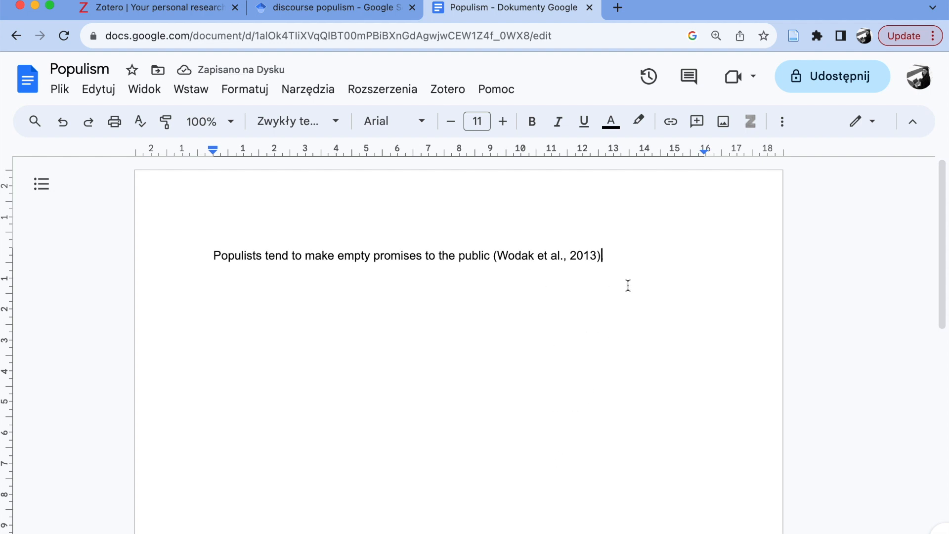
pyautogui.press('BackSpace')
pyautogui.press('Return')
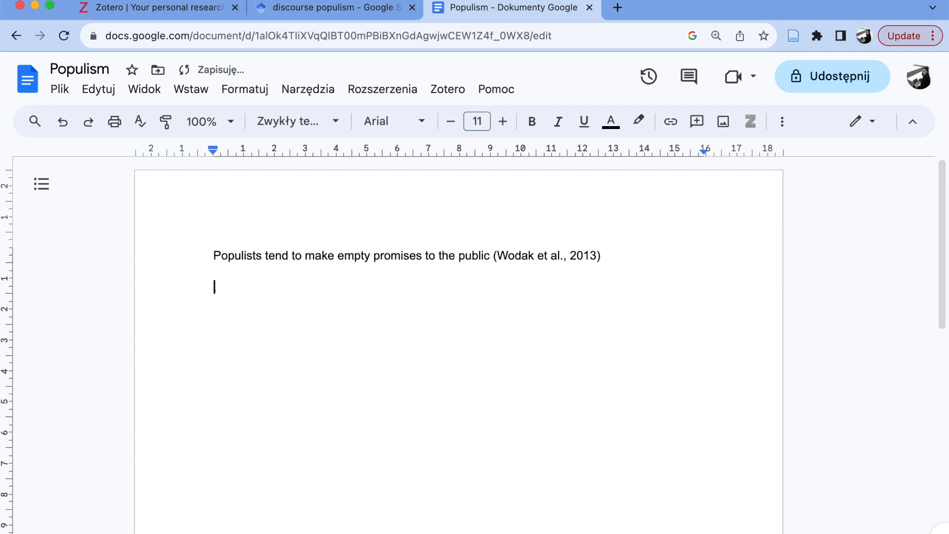
pyautogui.press('BackSpace')
pyautogui.write('.')
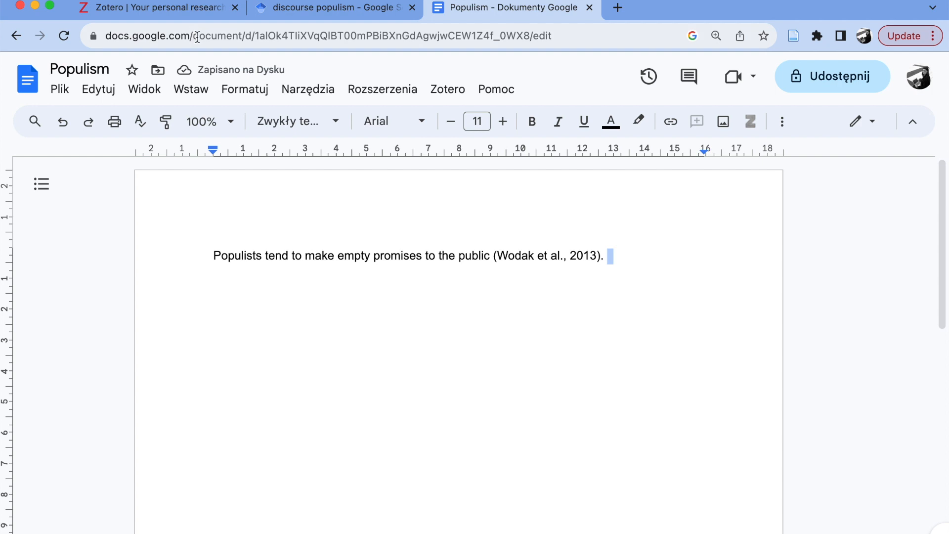
# Step: Switch to Zotero and create a Bibliography output for the right-wing populism book in American Psychological Association (APA) 7th edition style, copied to the clipboard
pyautogui.moveTo(3, 489)
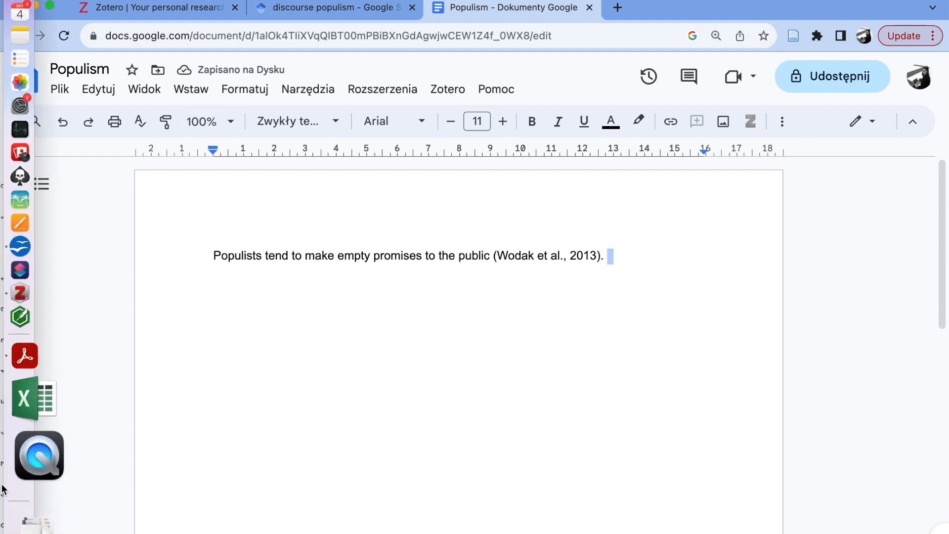
pyautogui.click(20, 375)
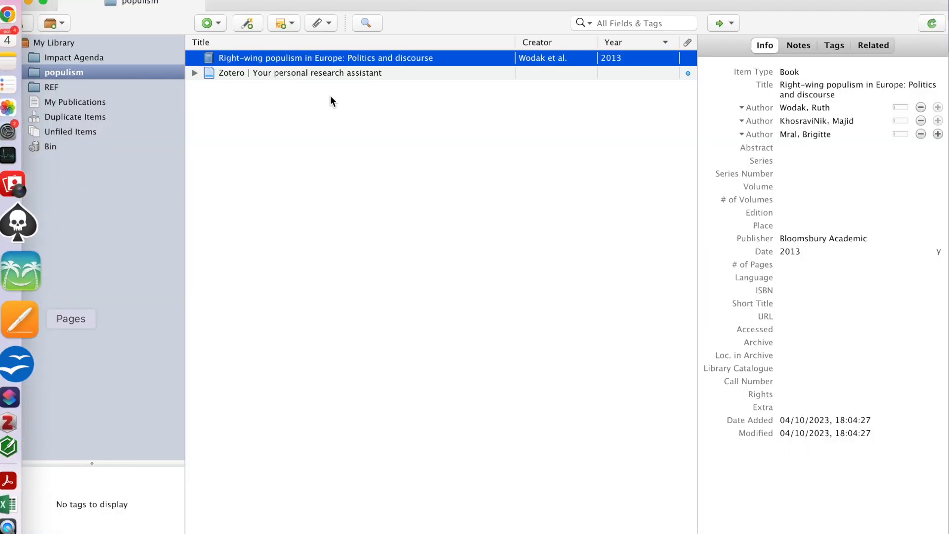
pyautogui.rightClick(317, 60)
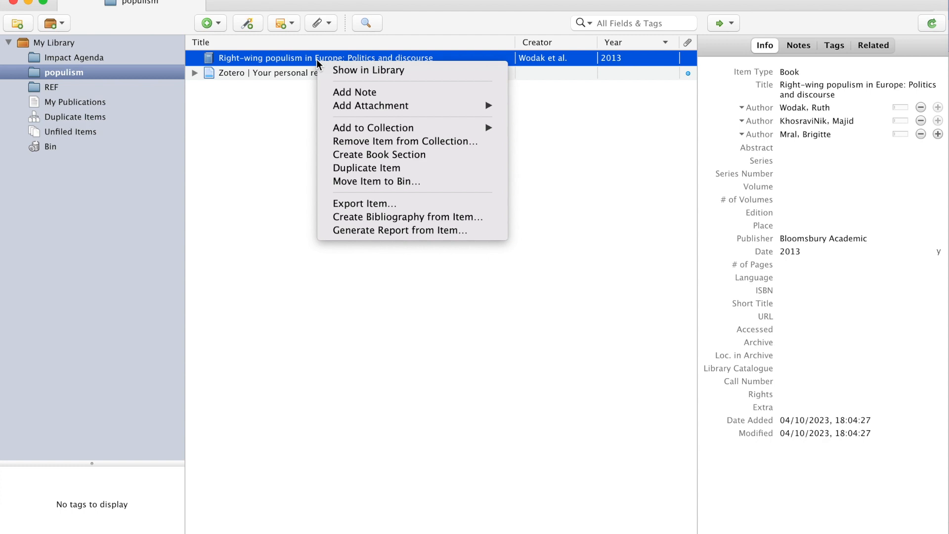
pyautogui.click(368, 215)
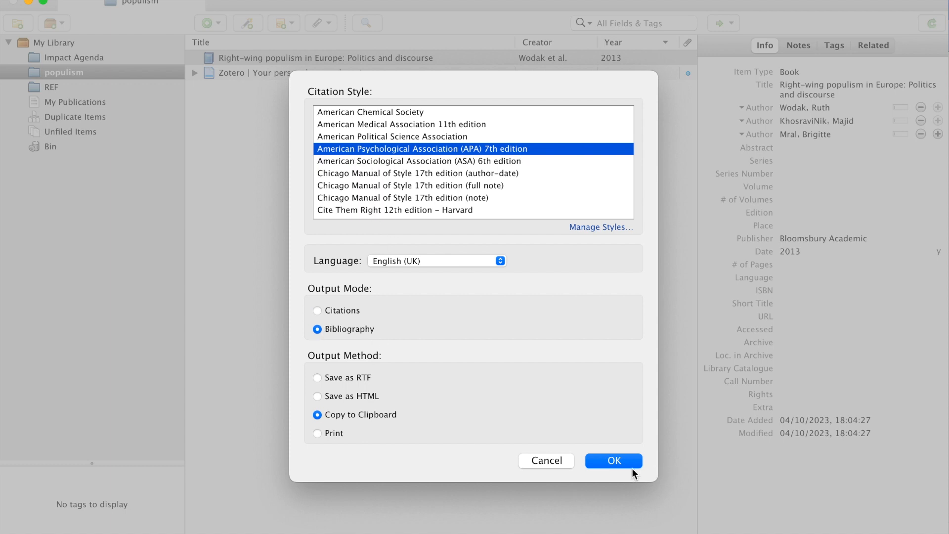
pyautogui.click(614, 460)
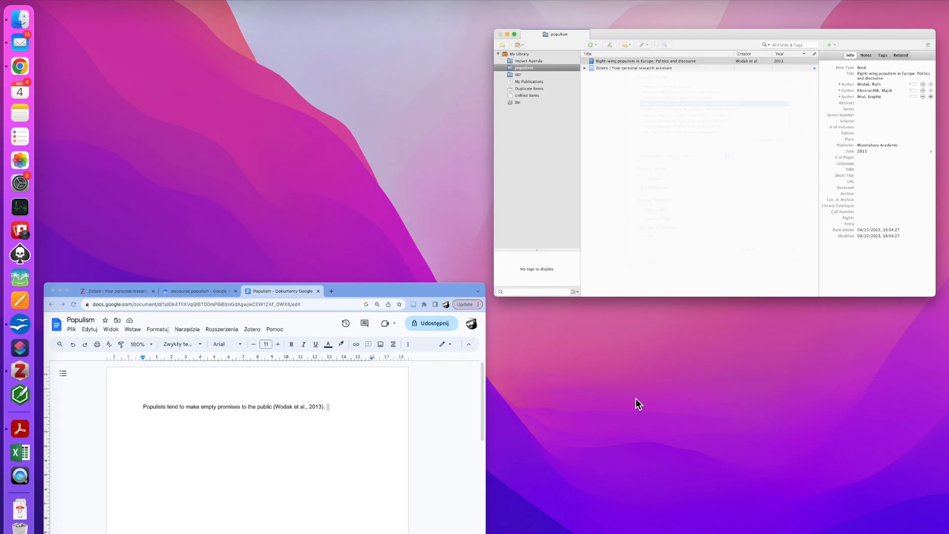
# Step: In the Populism Google Docs document, leave blank lines below the sentence and add the heading "Bibliography" on its own line
pyautogui.press('Return')
pyautogui.press('Return')
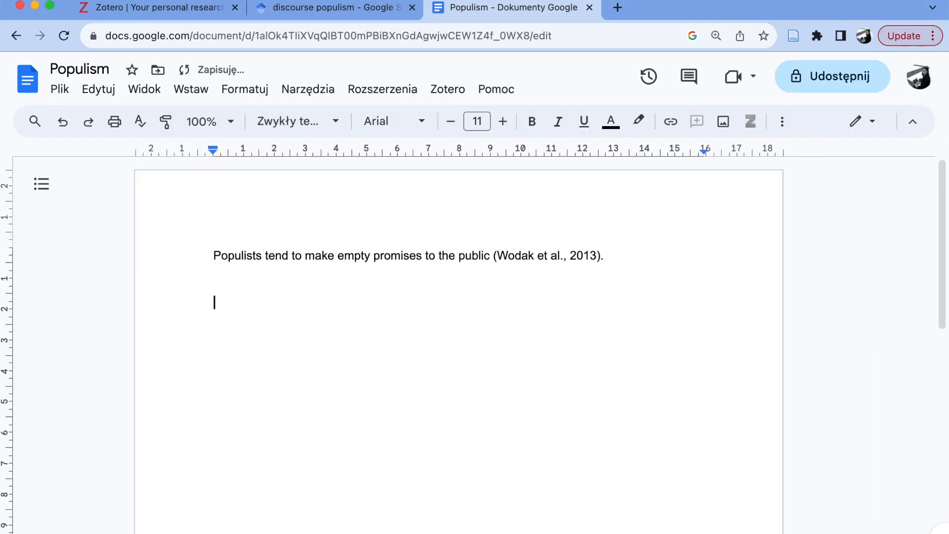
pyautogui.press('Return')
pyautogui.write('Bibliography')
pyautogui.press('Return')
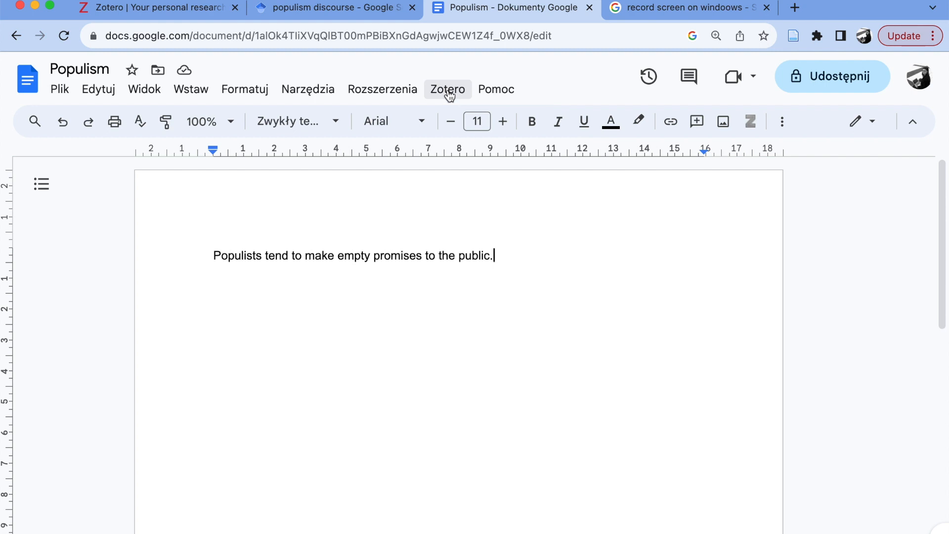
# Step: Insert a Zotero citation of "Right-wing populism in Europe: Politics and discourse" before the sentence's full stop, separated from "public" by a space
pyautogui.click(448, 91)
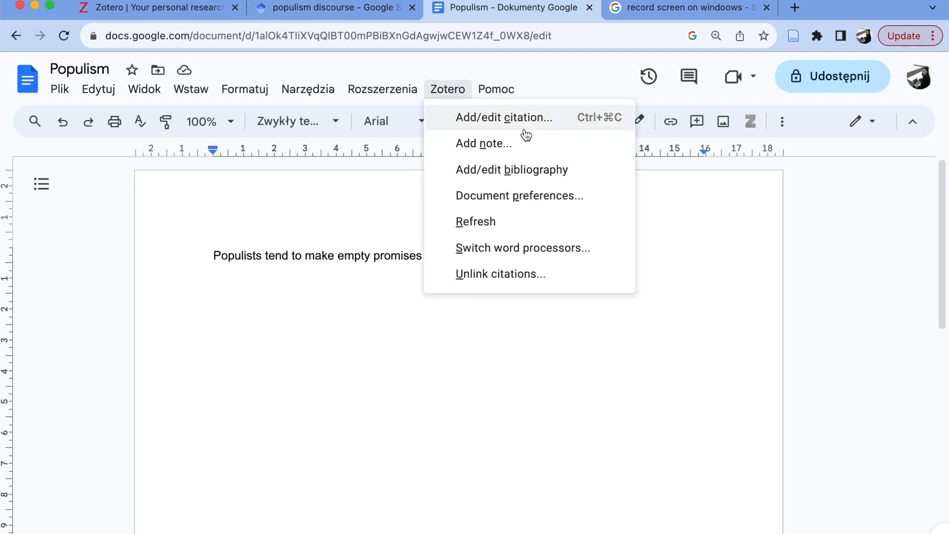
pyautogui.click(678, 390)
pyautogui.click(492, 256)
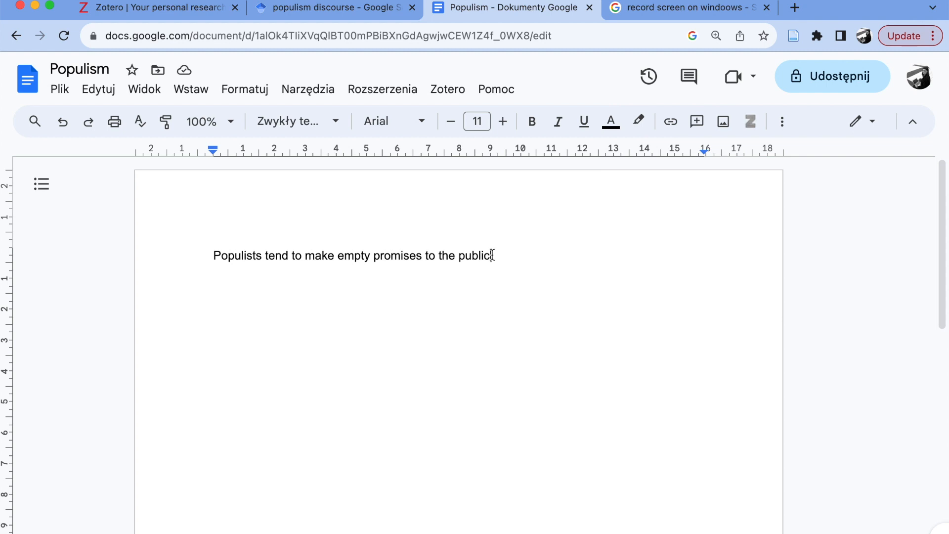
pyautogui.click(448, 89)
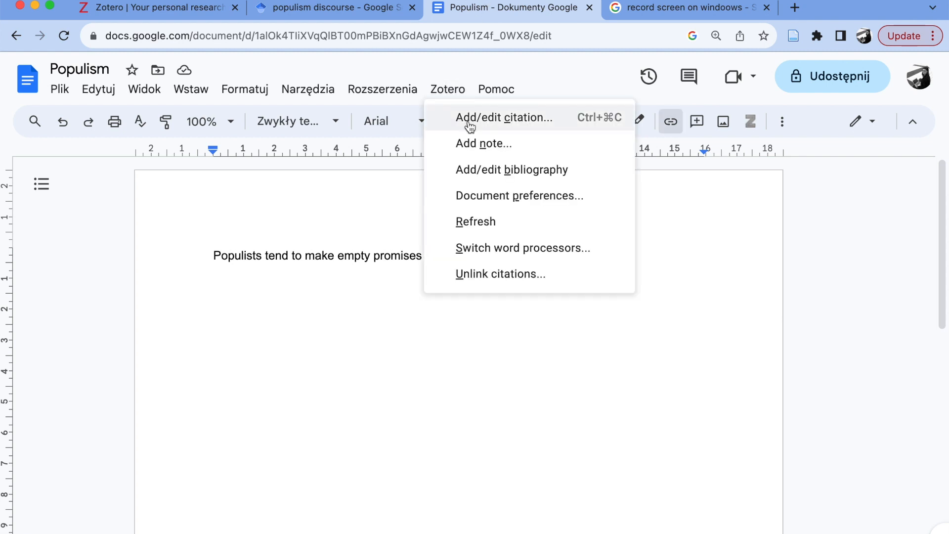
pyautogui.click(468, 121)
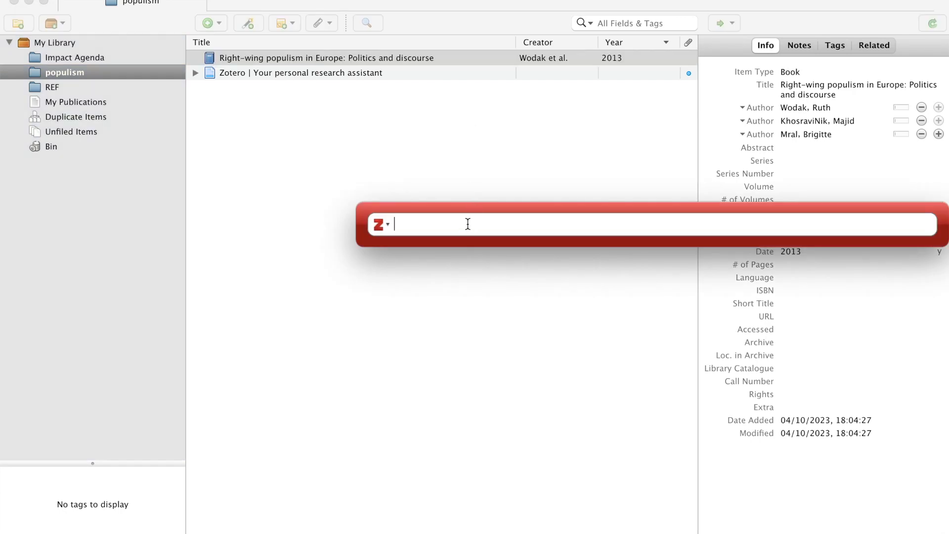
pyautogui.write('wod')
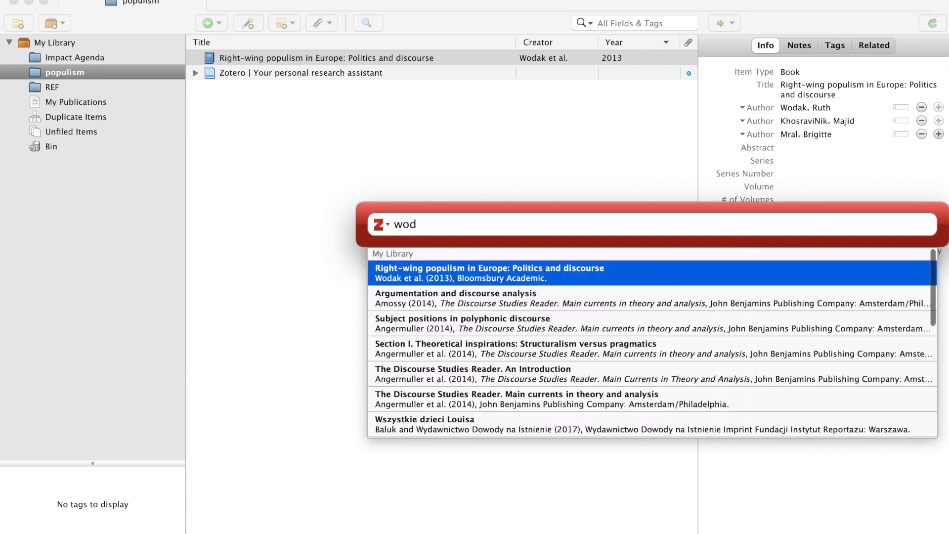
pyautogui.click(472, 279)
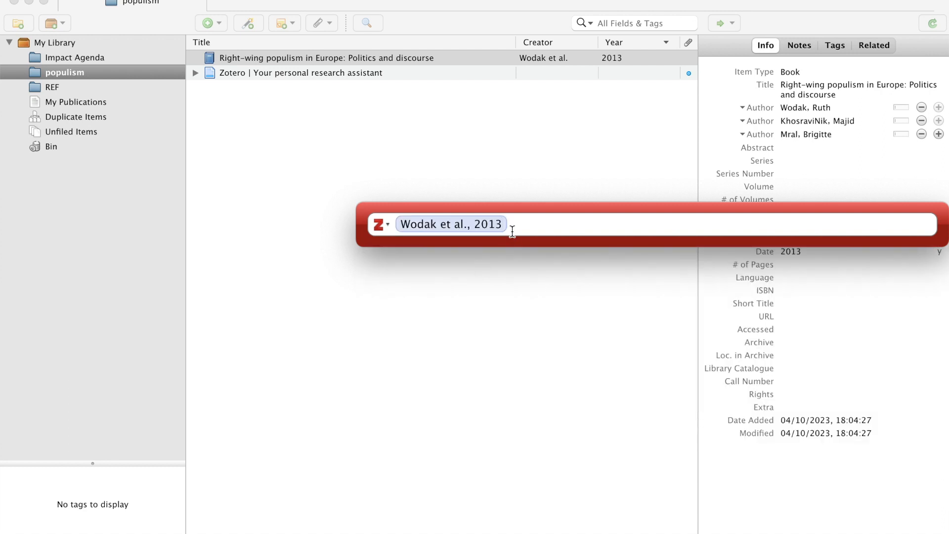
pyautogui.press('Return')
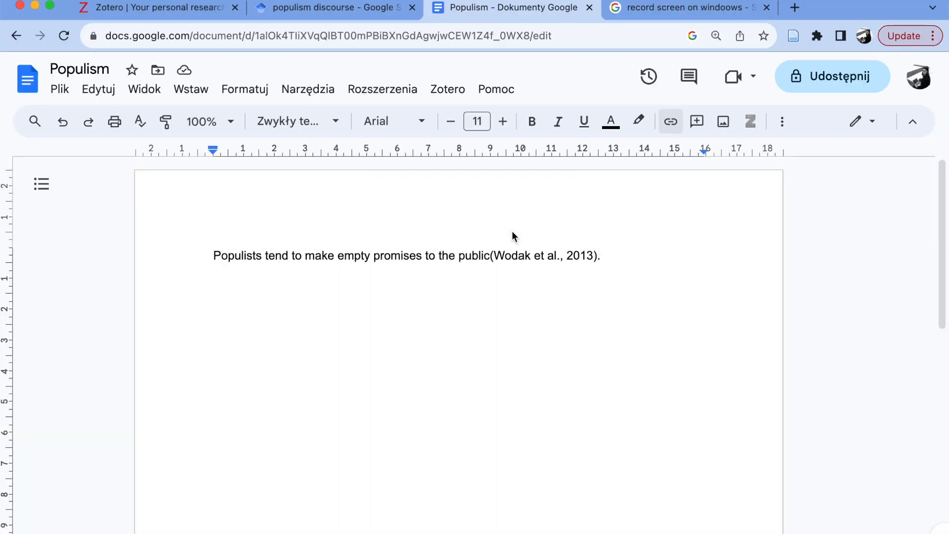
pyautogui.write('.')
pyautogui.click(492, 257)
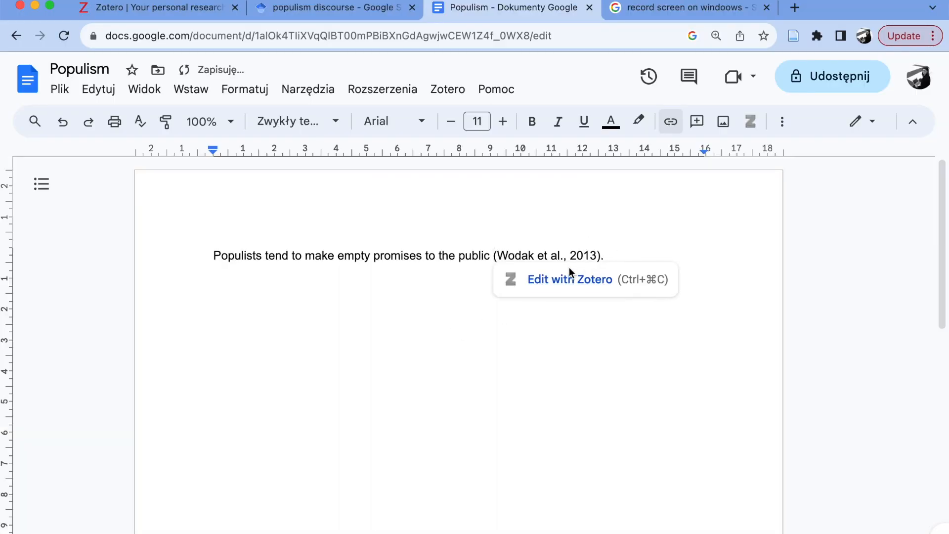
# Step: Insert the Zotero bibliography on a new line below the cited sentence and add blank lines after the sentence
pyautogui.click(614, 256)
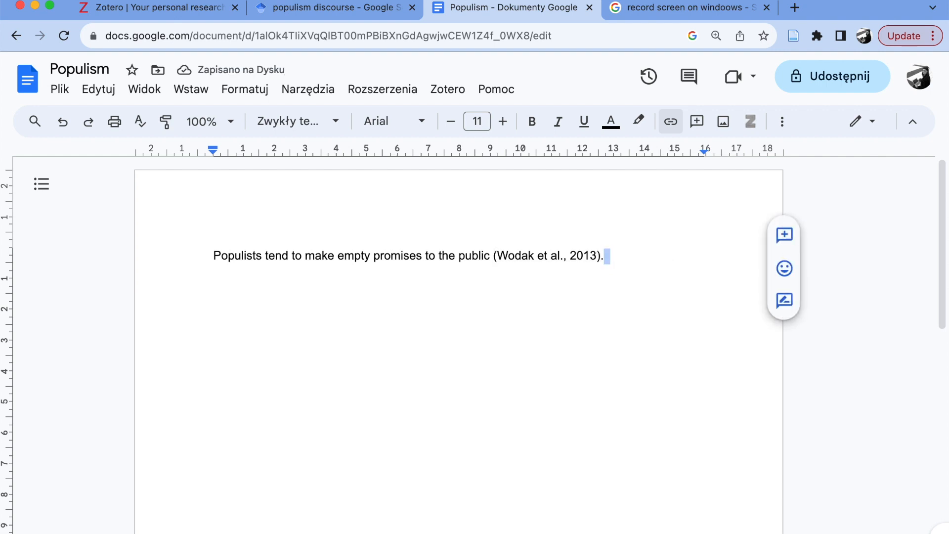
pyautogui.press('Return')
pyautogui.press('Return')
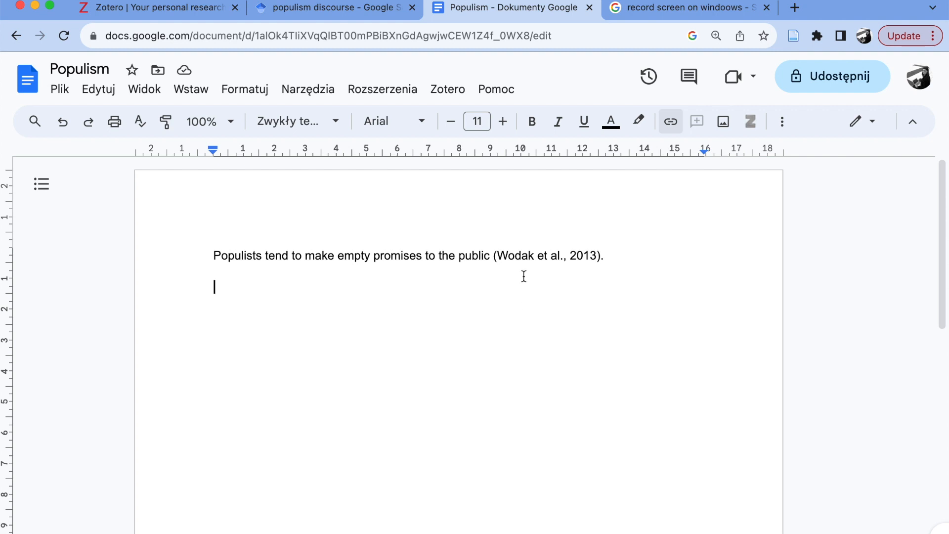
pyautogui.click(446, 99)
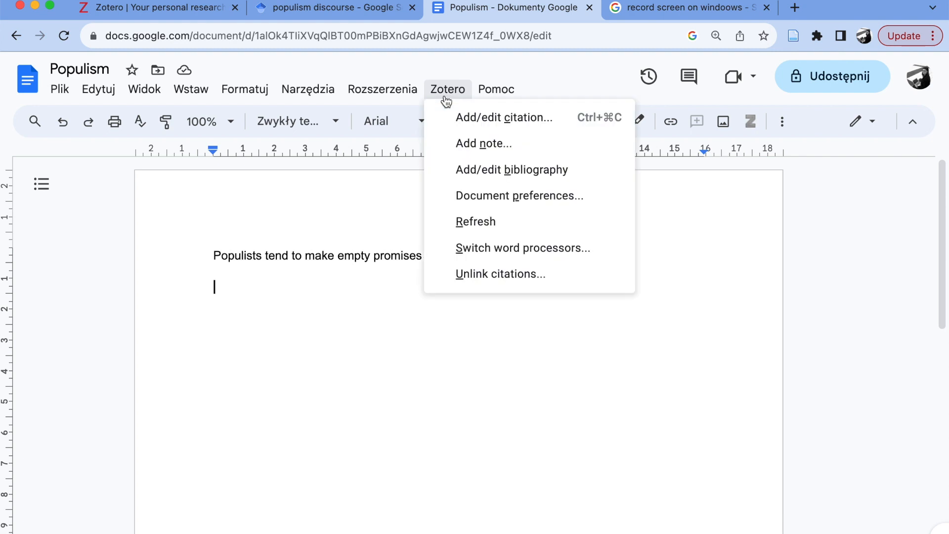
pyautogui.click(466, 174)
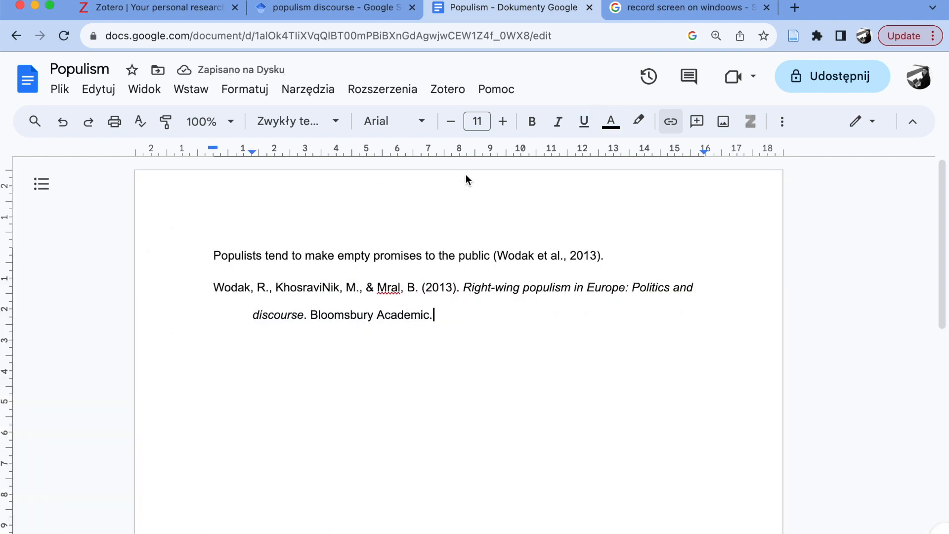
pyautogui.click(625, 254)
pyautogui.press('Return')
pyautogui.press('Return')
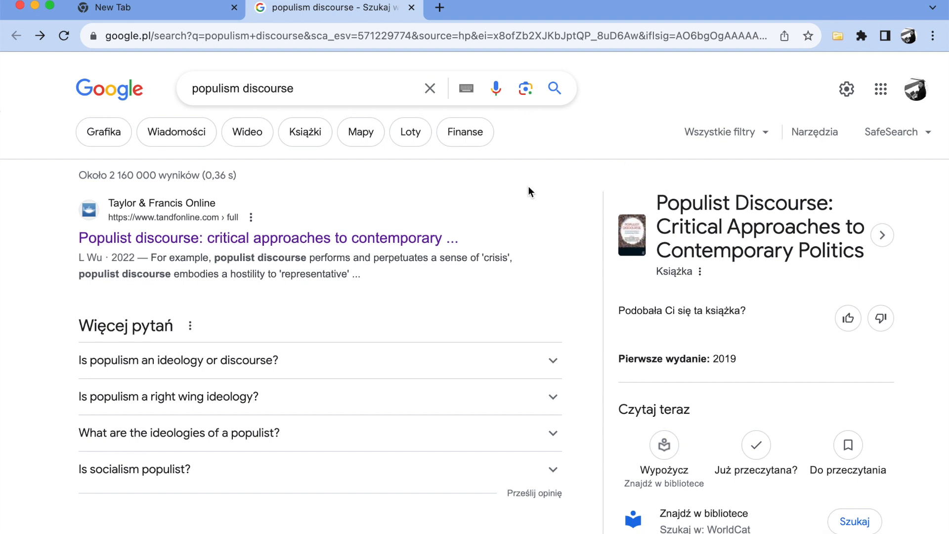
# Step: Open the Taylor & Francis result "Populist discourse: critical approaches to contemporary politics" and save it to the populism collection with the Zotero Connector
pyautogui.scroll(-1, 531, 192)
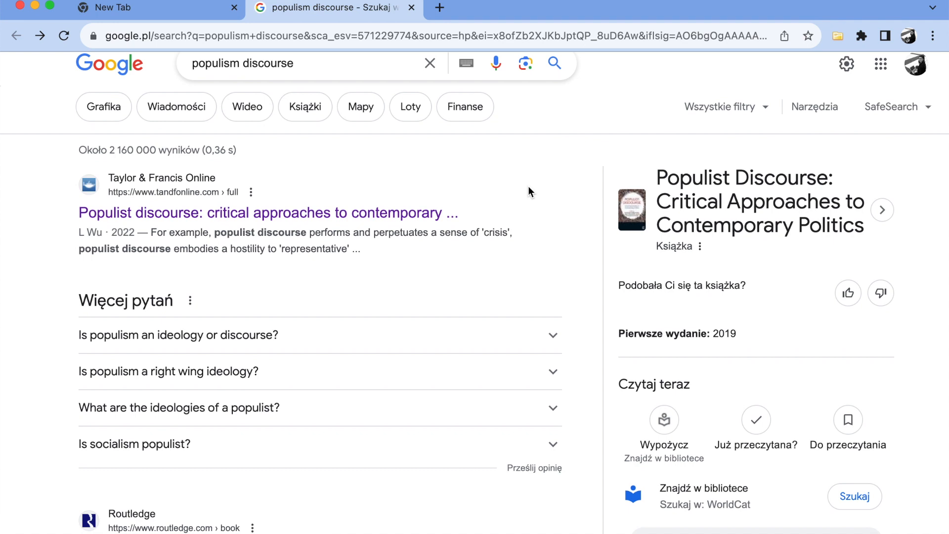
pyautogui.click(397, 214)
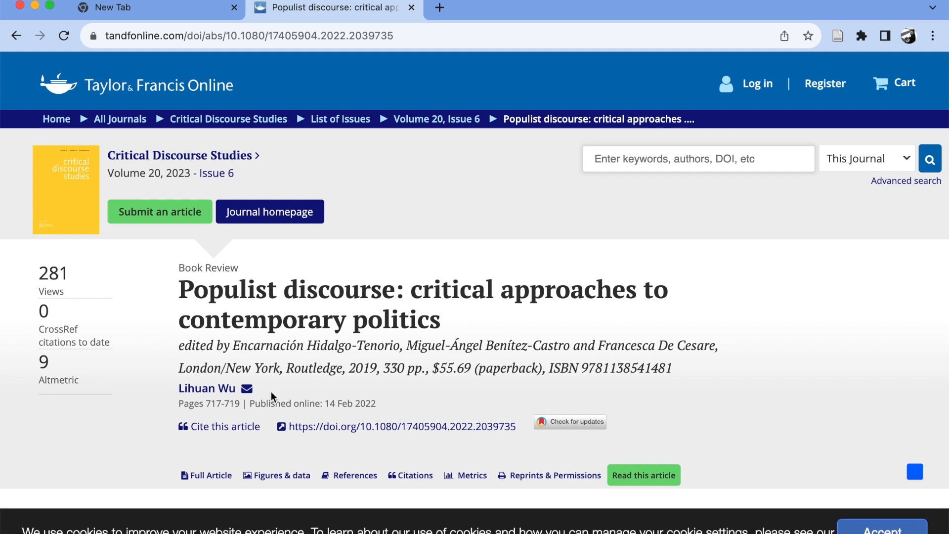
pyautogui.click(244, 431)
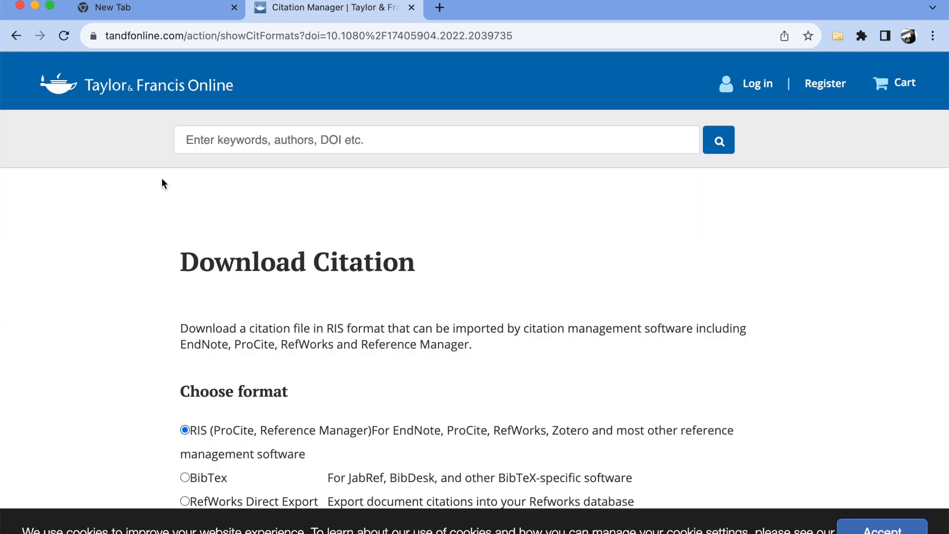
pyautogui.click(21, 37)
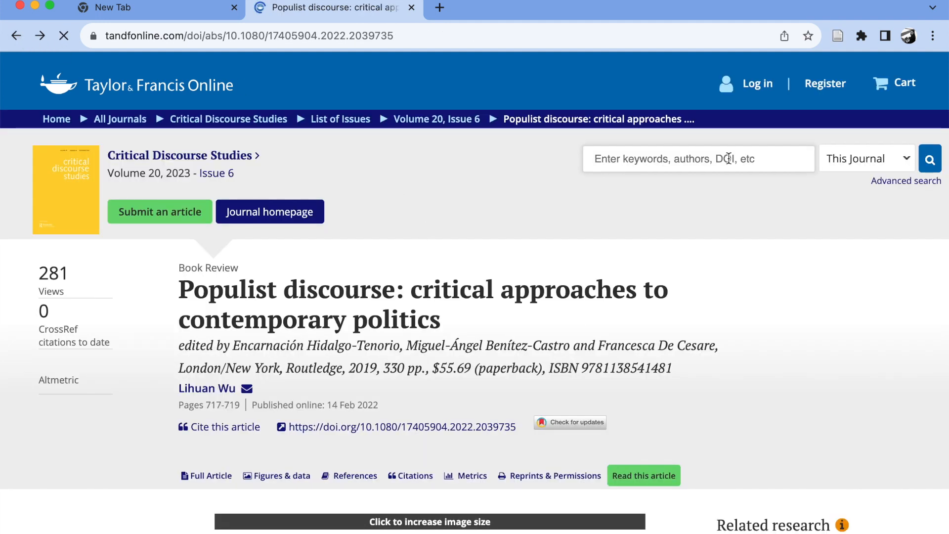
pyautogui.click(839, 38)
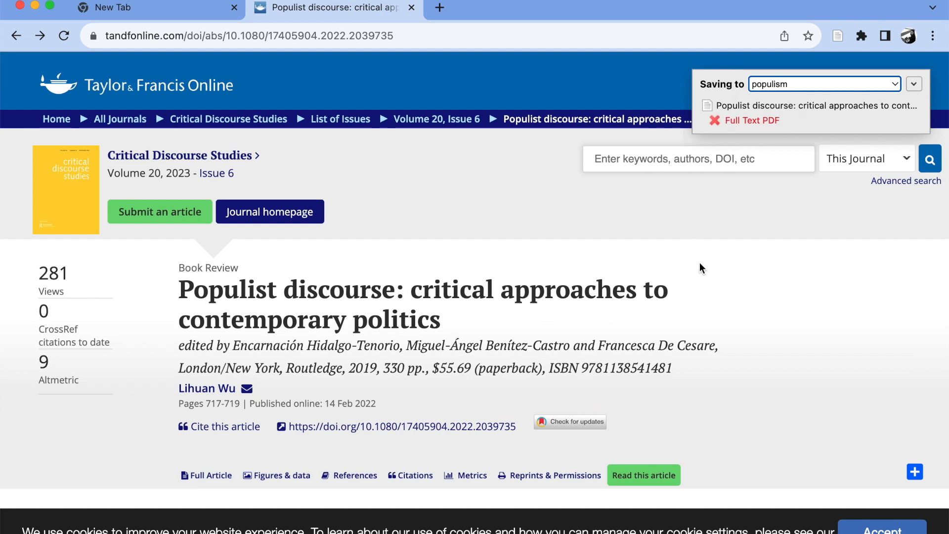
# Step: Save the Nature article "Right-wing populism and the dynamics of style" from the search results with the Zotero Connector and open Zotero's populism collection
pyautogui.scroll(-1, 699, 263)
pyautogui.click(16, 35)
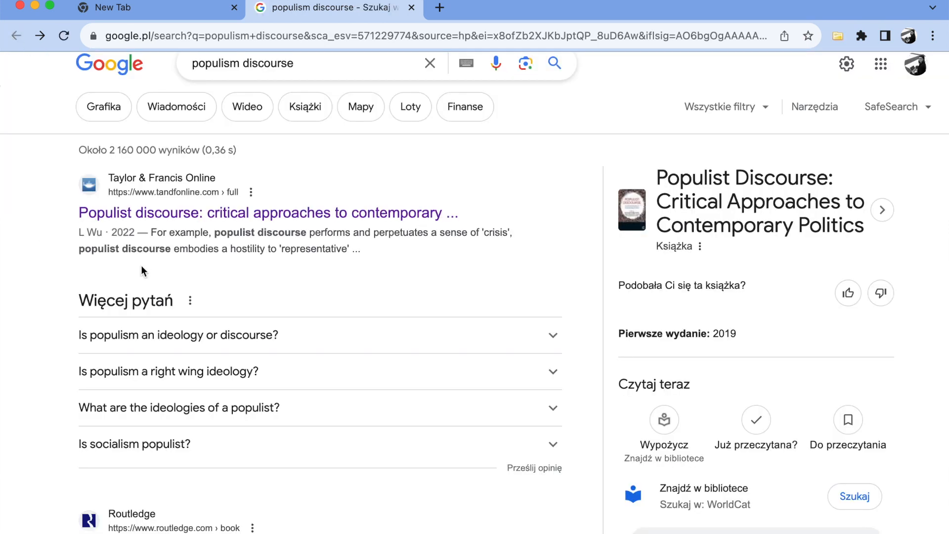
pyautogui.scroll(-6, 143, 272)
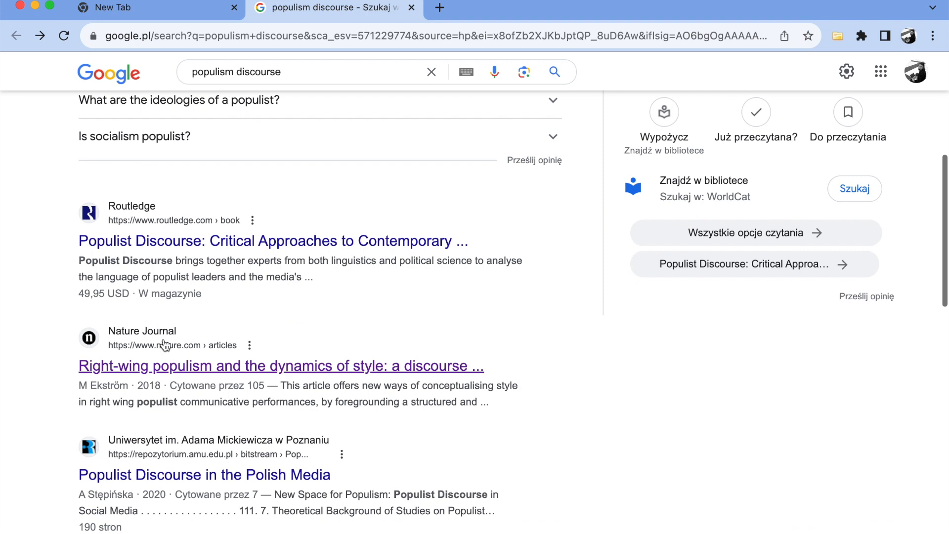
pyautogui.click(168, 366)
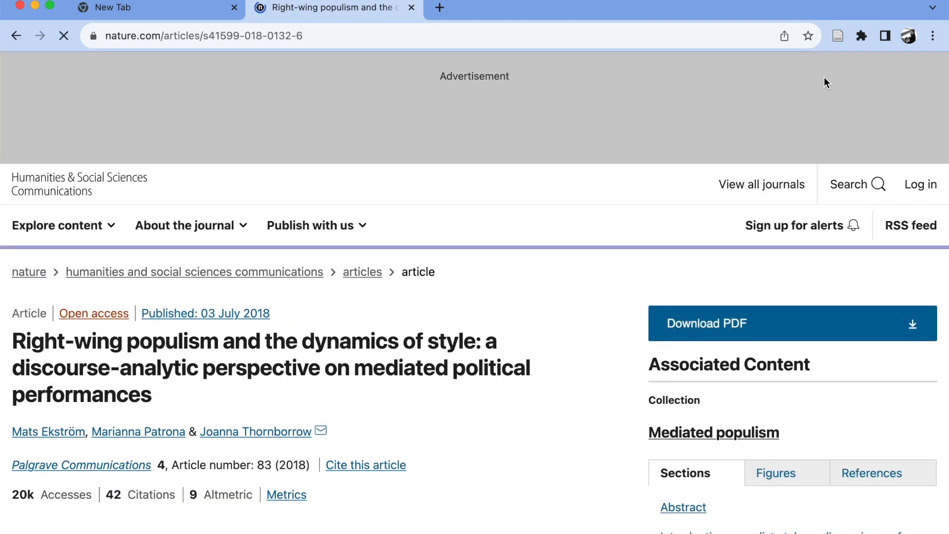
pyautogui.click(838, 37)
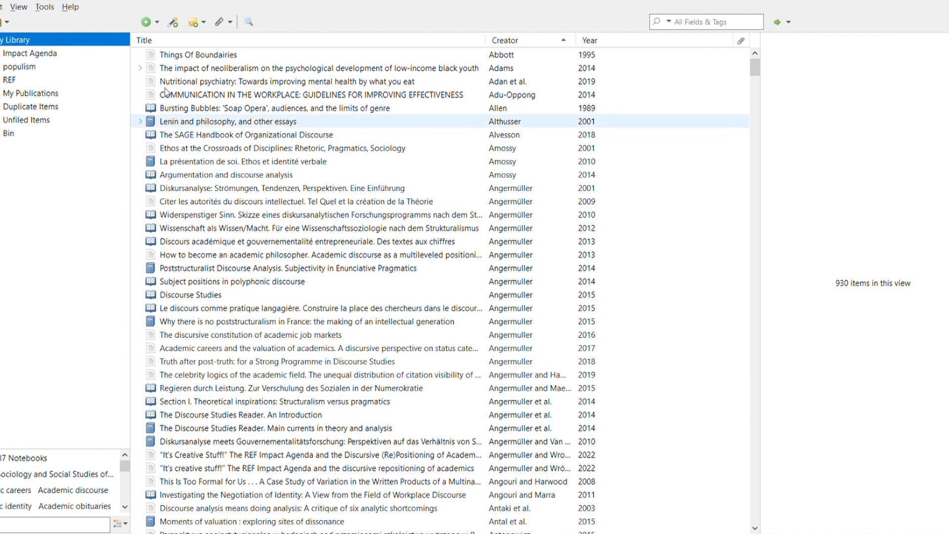
pyautogui.click(62, 69)
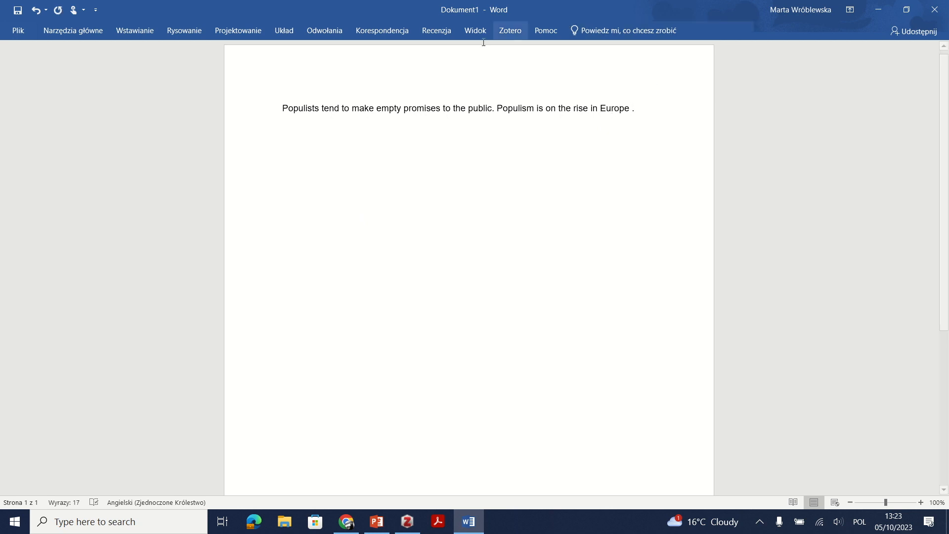
# Step: In the Word document, insert a Zotero citation of "Populist discourse: critical approaches to contemporary politics" after "Populism is on the rise in Europe"
pyautogui.click(509, 31)
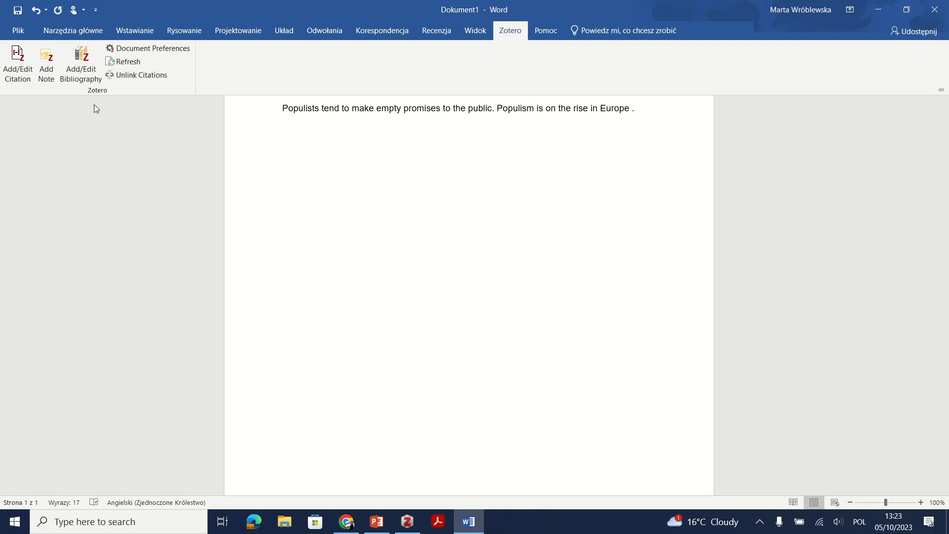
pyautogui.click(23, 78)
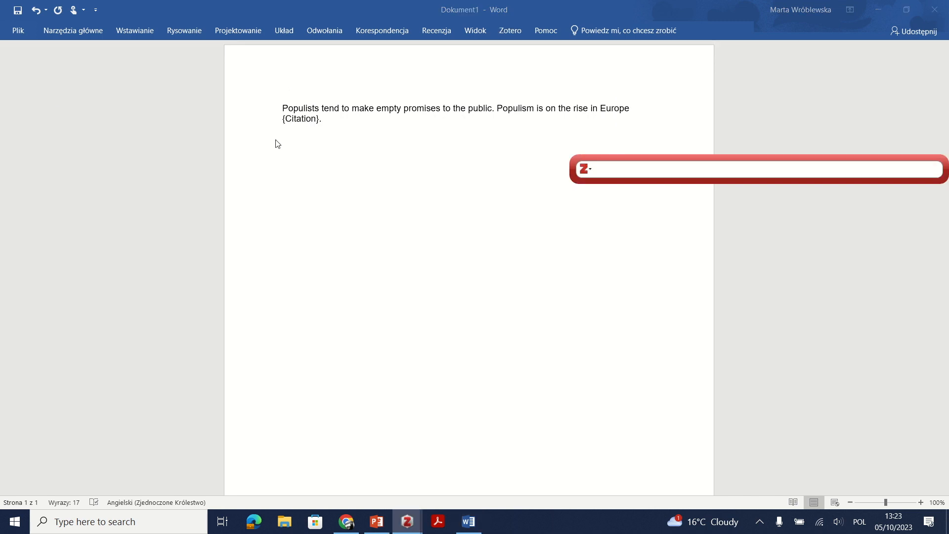
pyautogui.write('wu')
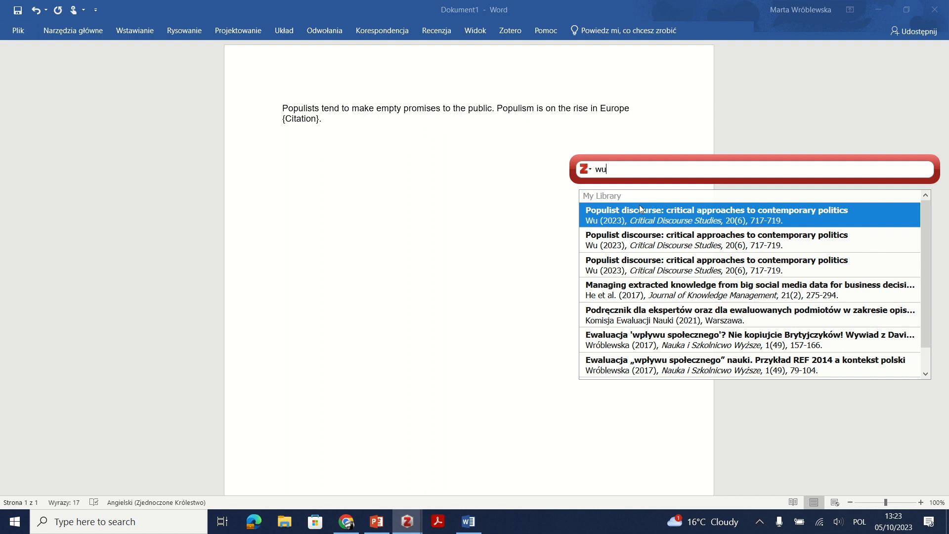
pyautogui.click(645, 217)
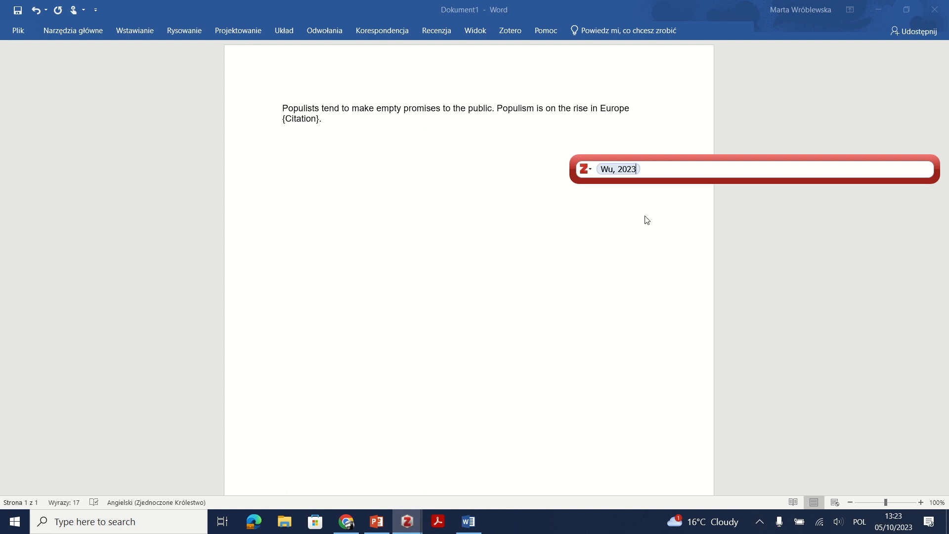
pyautogui.press('Return')
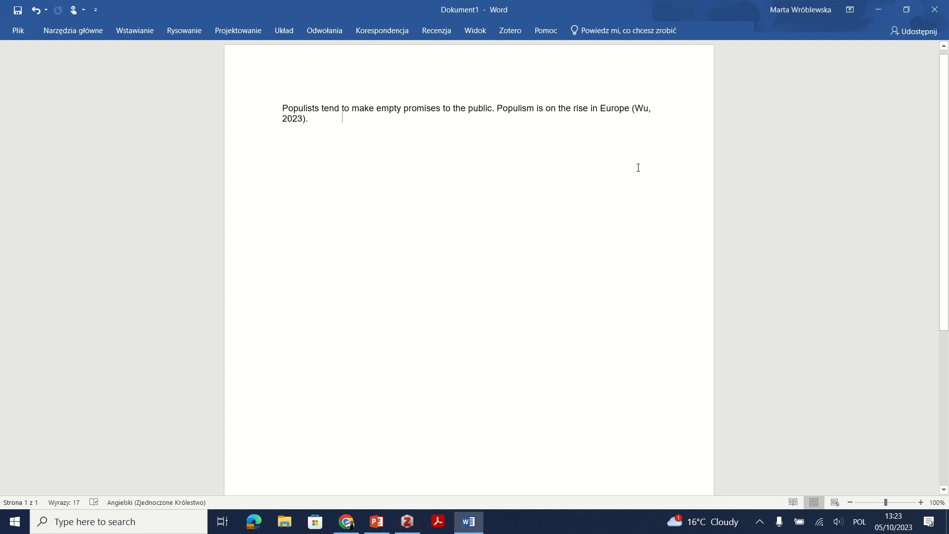
# Step: Insert the Zotero bibliography below the cited paragraph in the Word document
pyautogui.hotkey('ctrl', 'z')
pyautogui.click(523, 31)
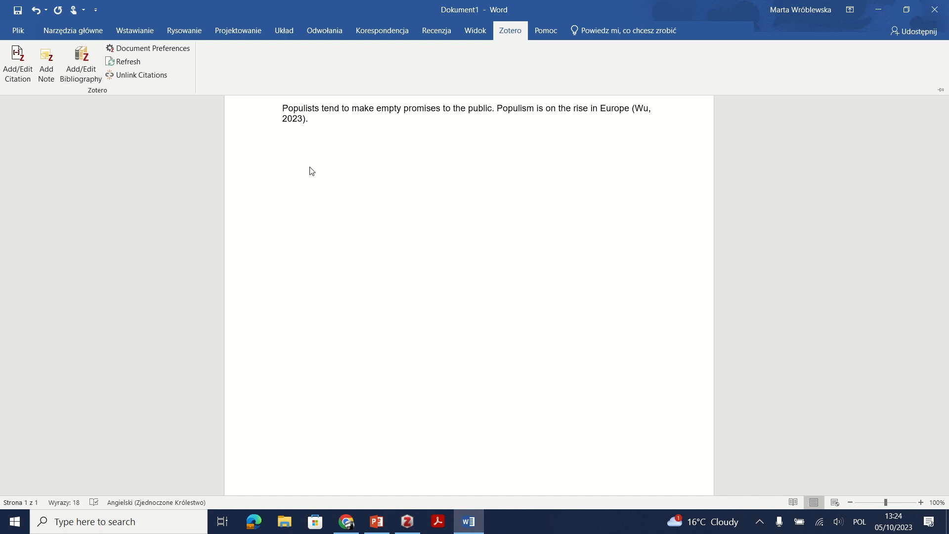
pyautogui.click(82, 64)
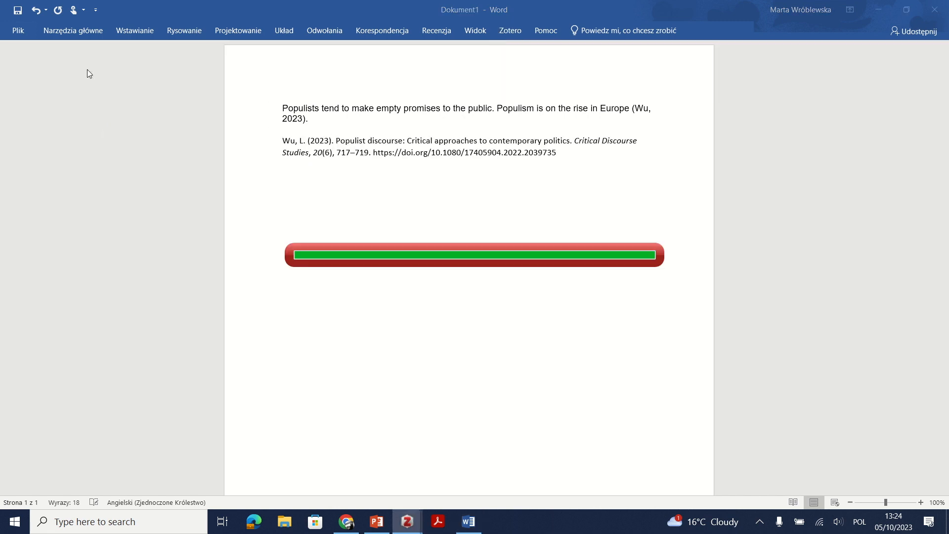